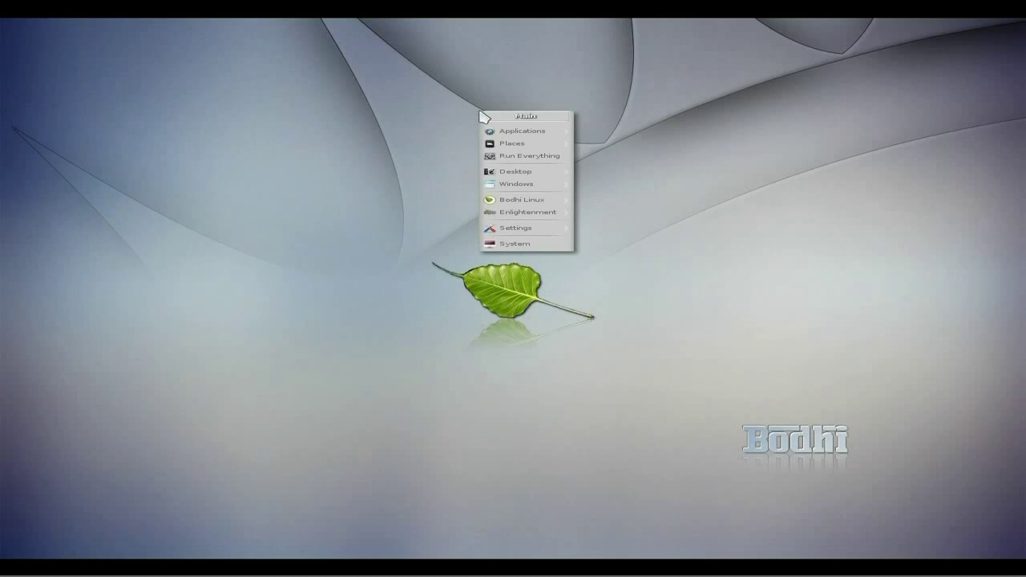
Step: Launch Elementary Test from the accessories and open its Actionslider, Anchorview and Animation demos
mouse_move(506, 134)
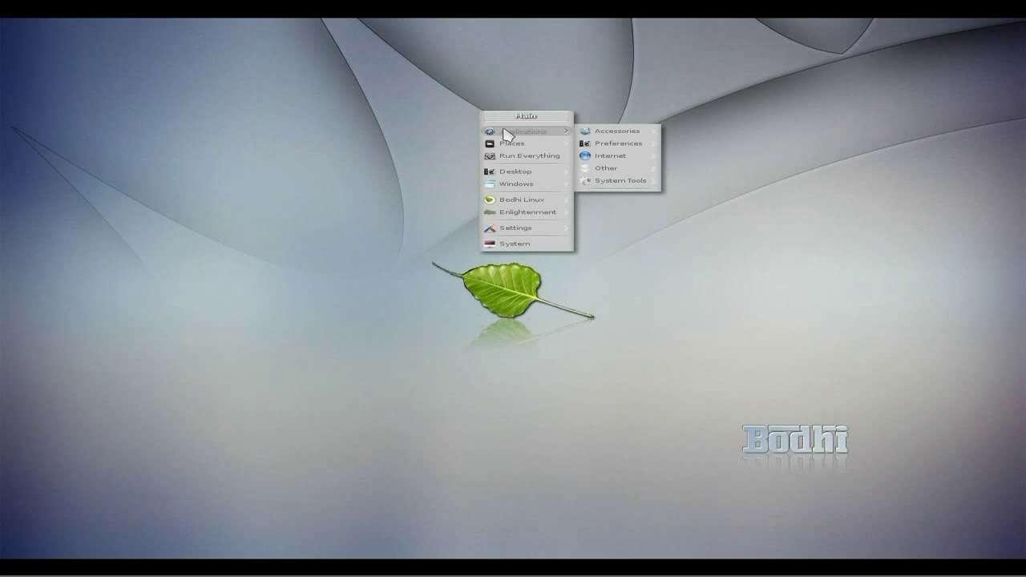
mouse_move(591, 134)
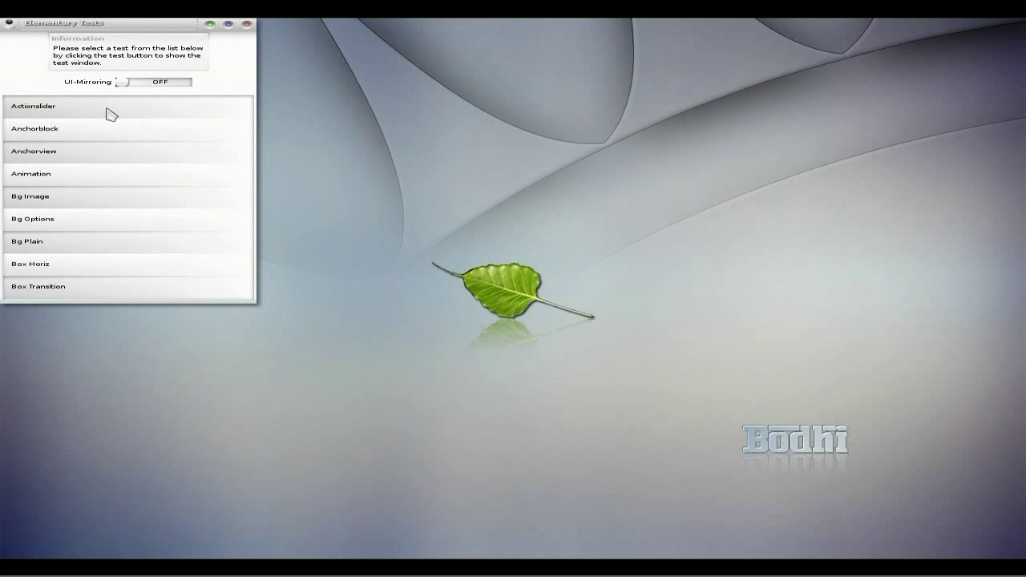
left_click(100, 111)
left_click(84, 155)
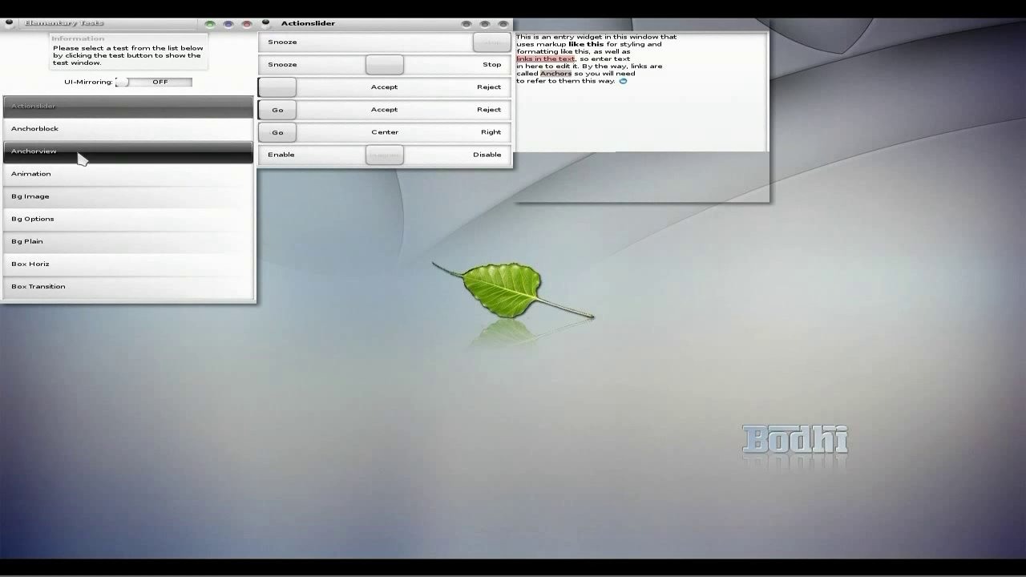
left_click(85, 175)
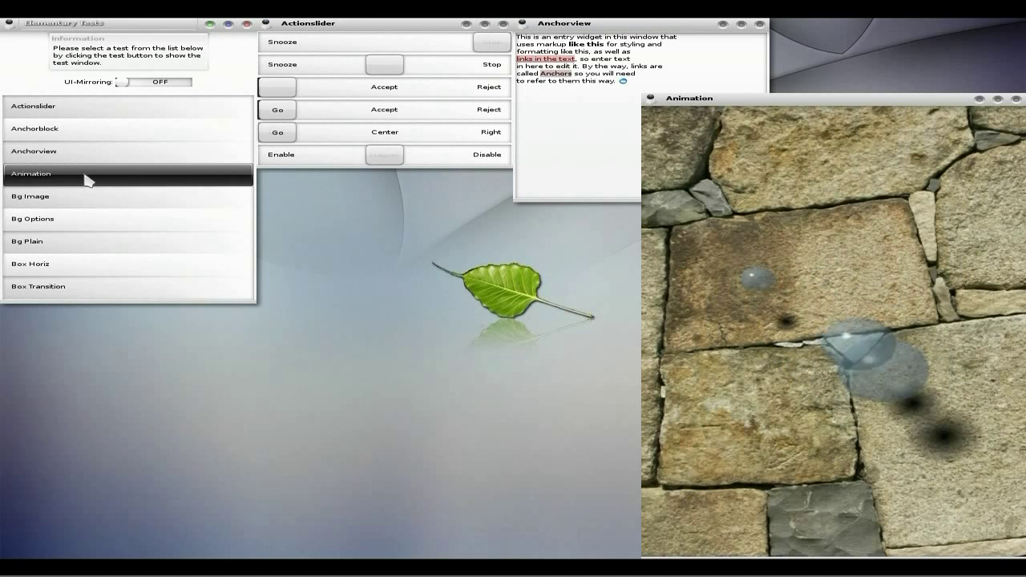
Step: Close the Anchorview and Actionslider demos, move the Animation window nearer the desktop's centre, and close it
left_click(759, 27)
left_click(504, 24)
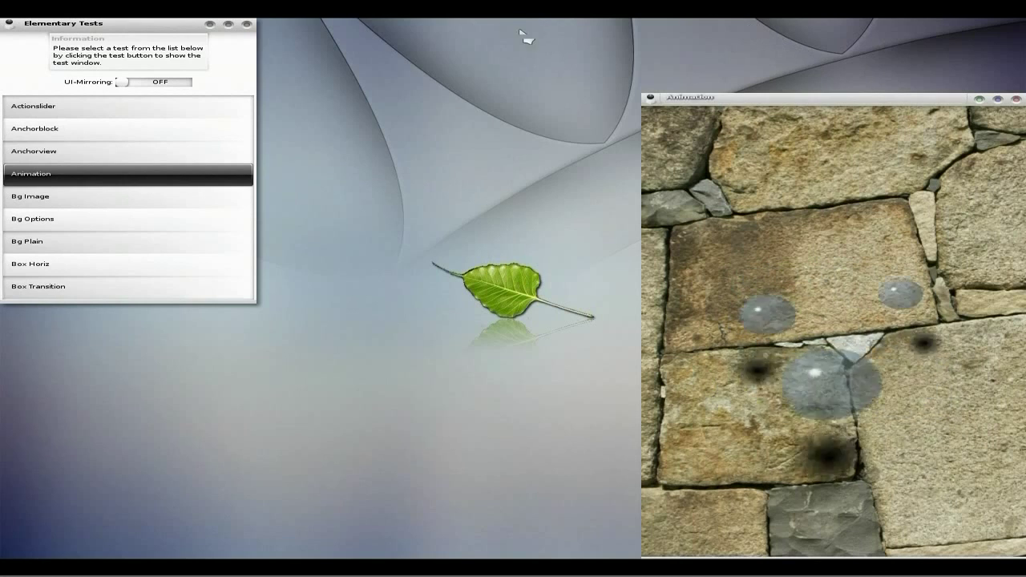
left_click_drag(786, 99, 570, 53)
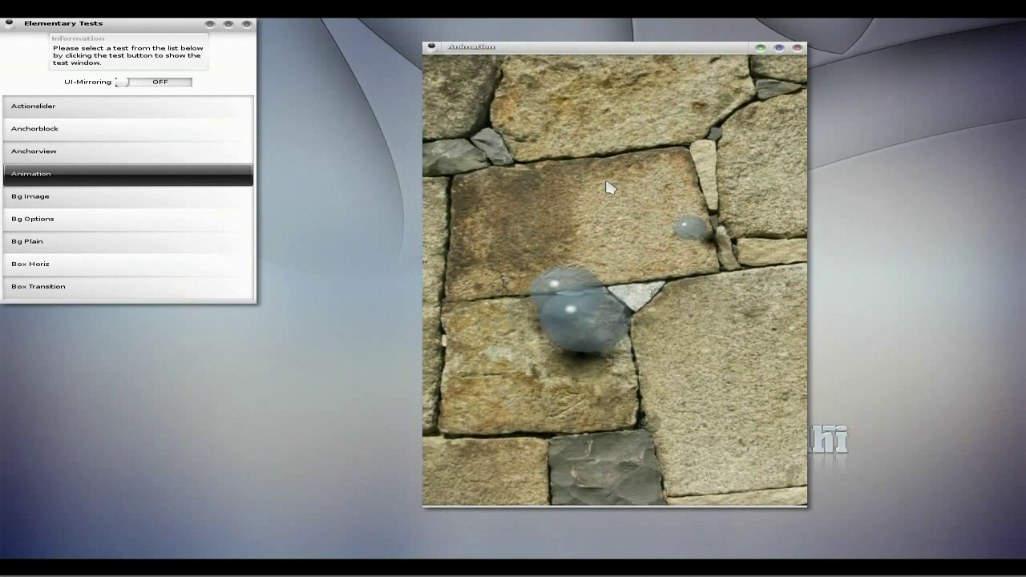
left_click(798, 48)
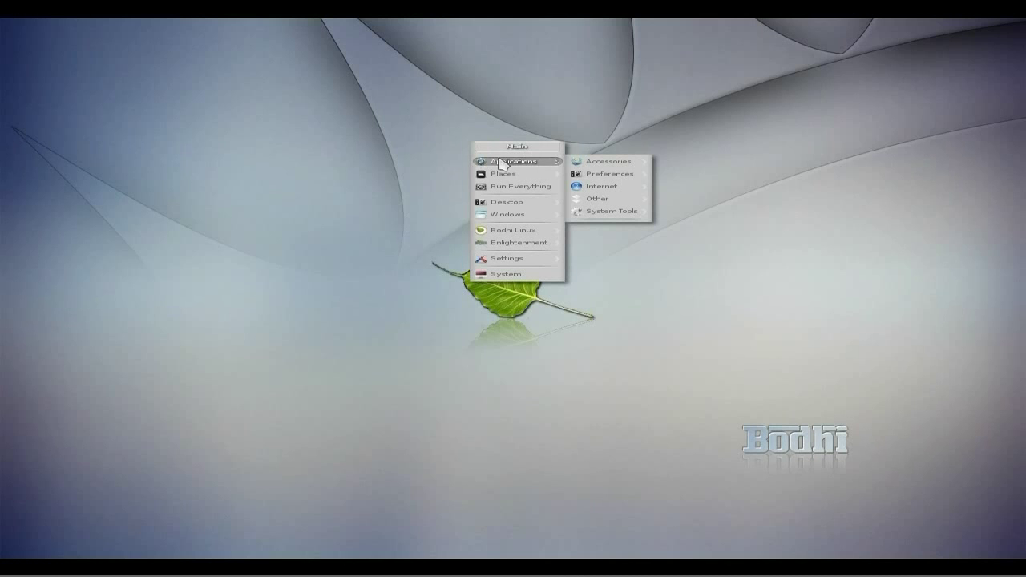
Step: Open the PCManFM file manager from the accessories to view the home folder, and close it
mouse_move(575, 164)
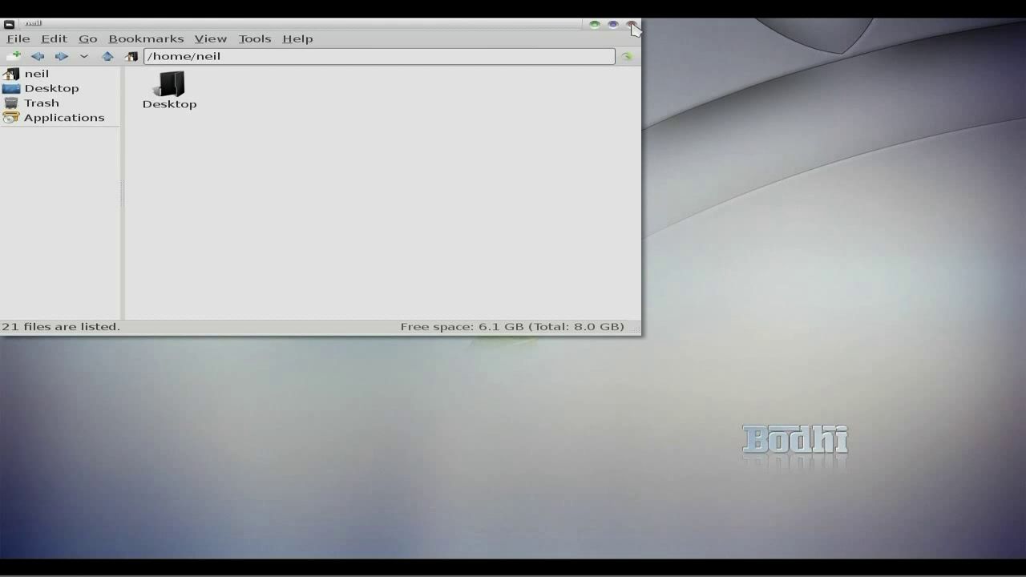
left_click(633, 29)
Step: Run conky from a new LXTerminal to view the system statistics, and close both the terminal and Conky windows
left_click(392, 141)
mouse_move(401, 159)
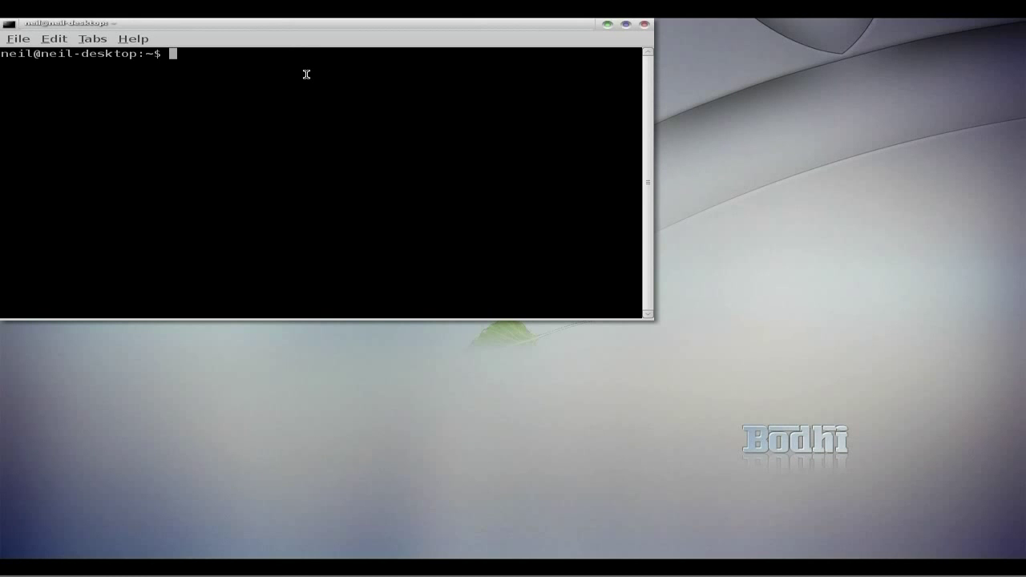
type("conky")
key("Return")
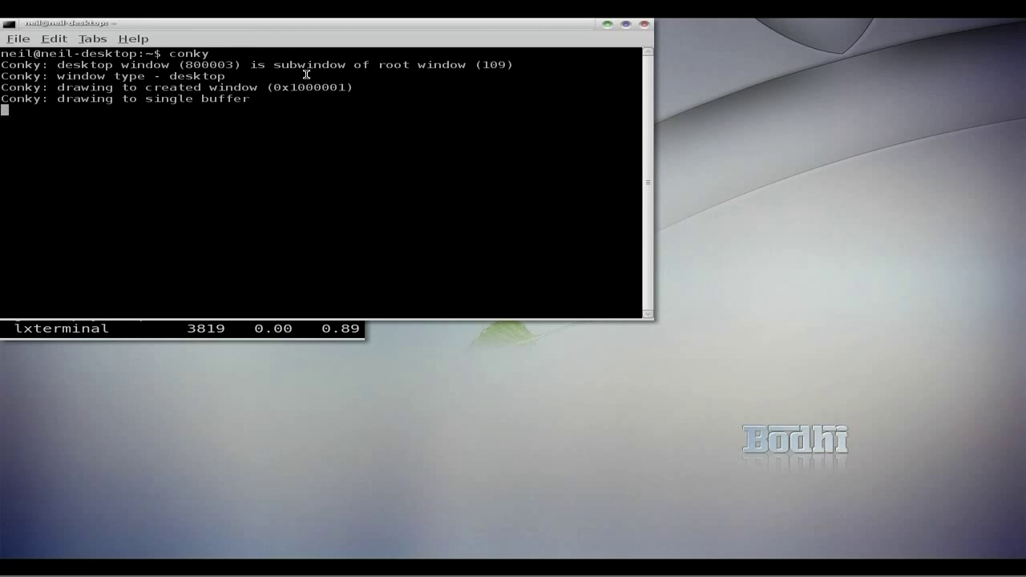
left_click(645, 29)
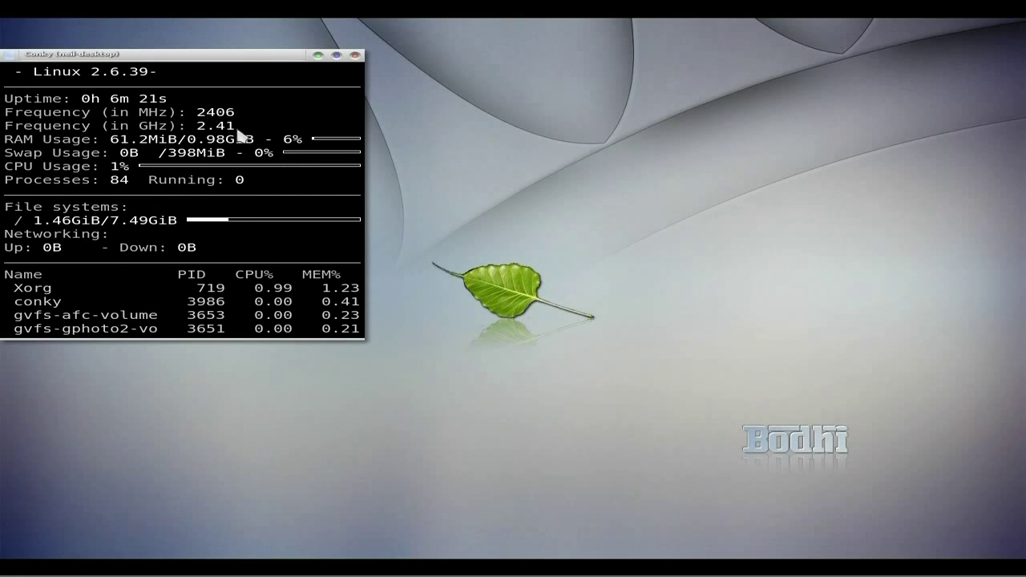
left_click(355, 55)
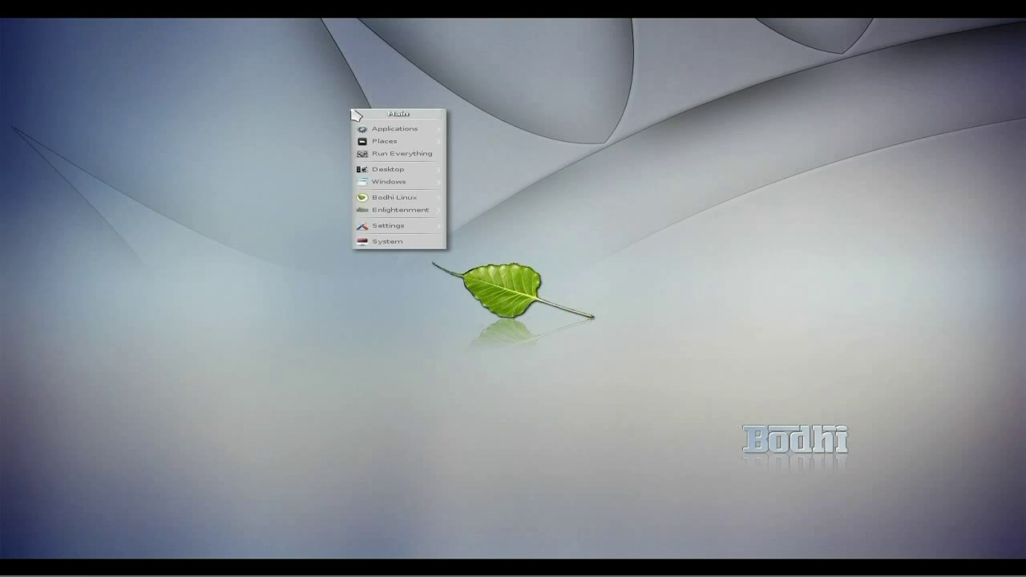
Step: Look over the accessories and preferences categories, and launch Chromium Web Browser from the internet applications
mouse_move(371, 130)
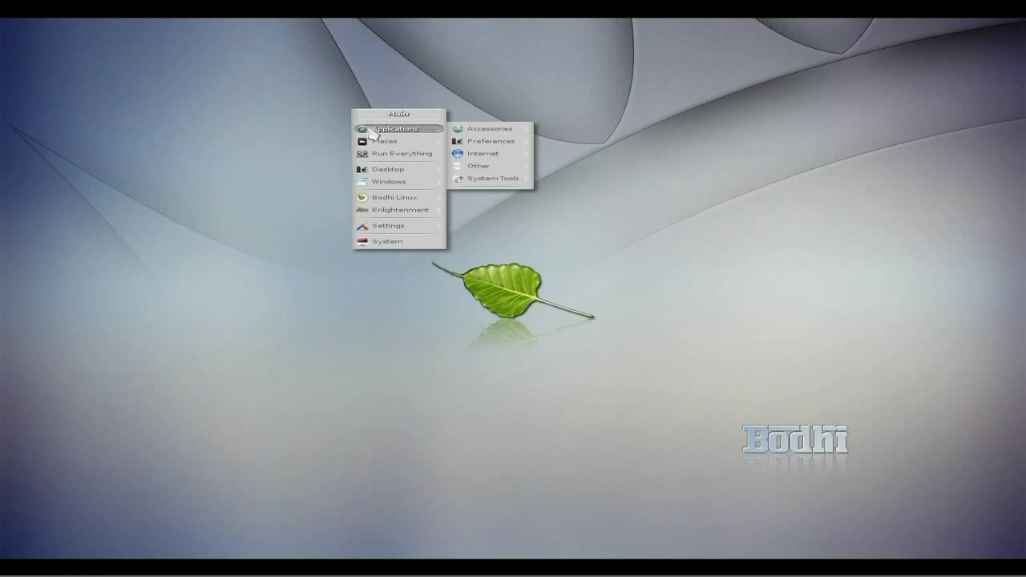
mouse_move(489, 129)
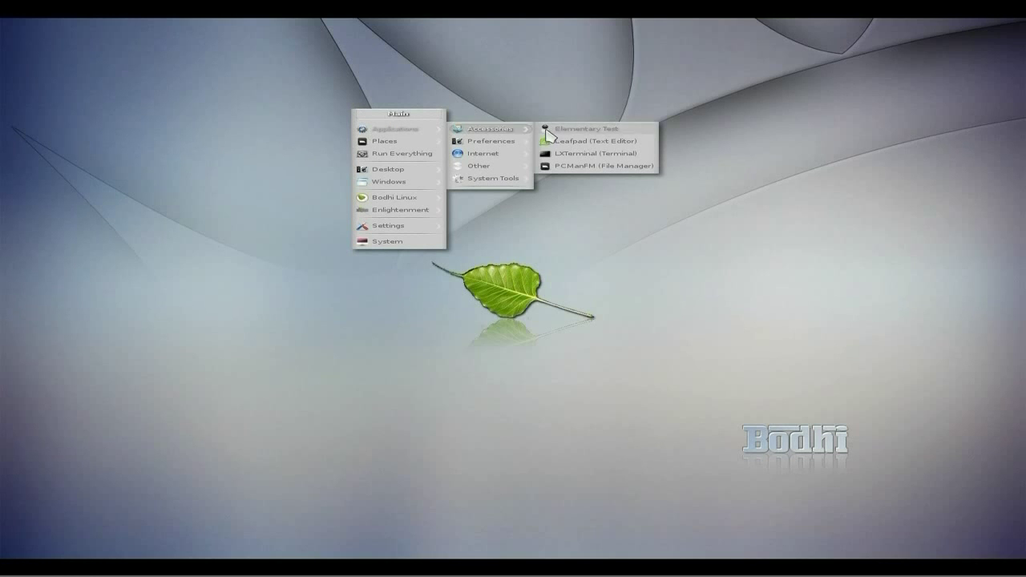
mouse_move(514, 142)
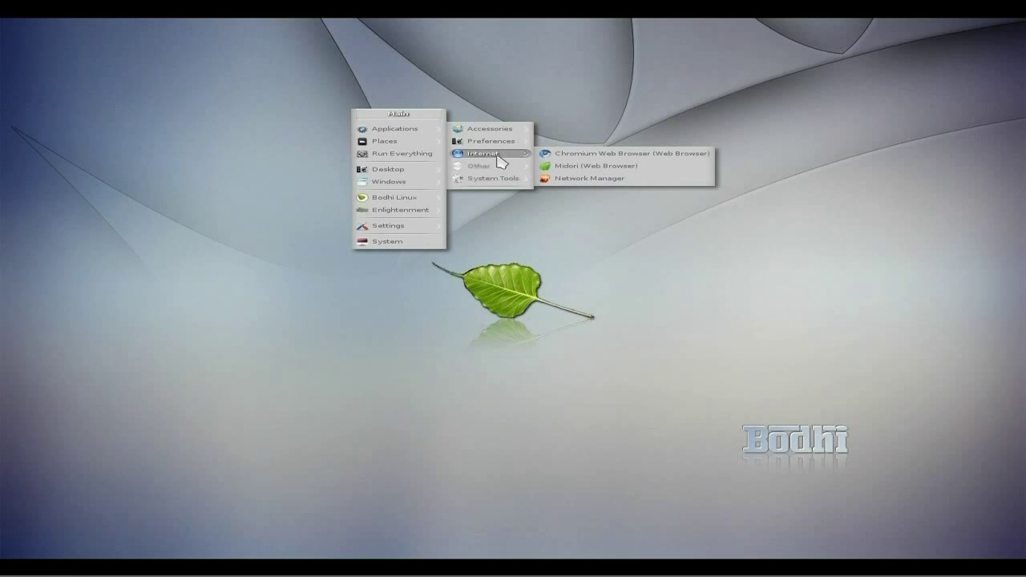
left_click(544, 155)
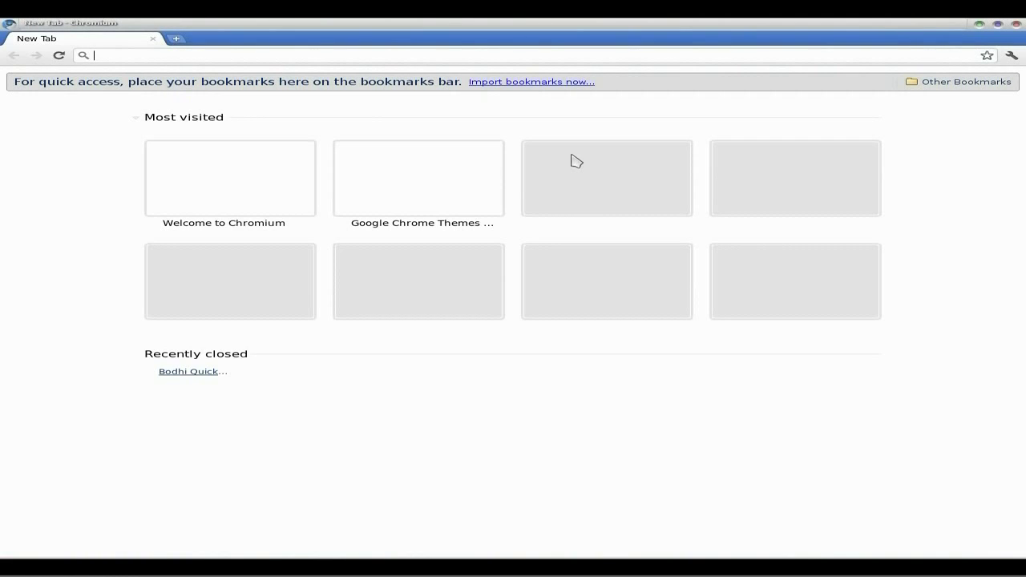
Step: Search the web for "bodhi linux" and open the Bodhilinux.com result
type("b")
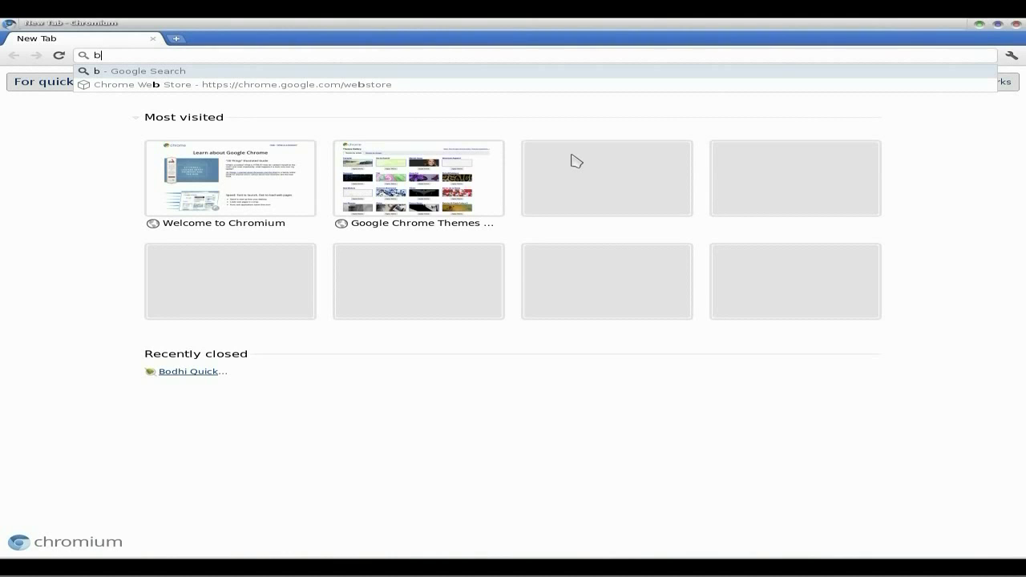
type("odh")
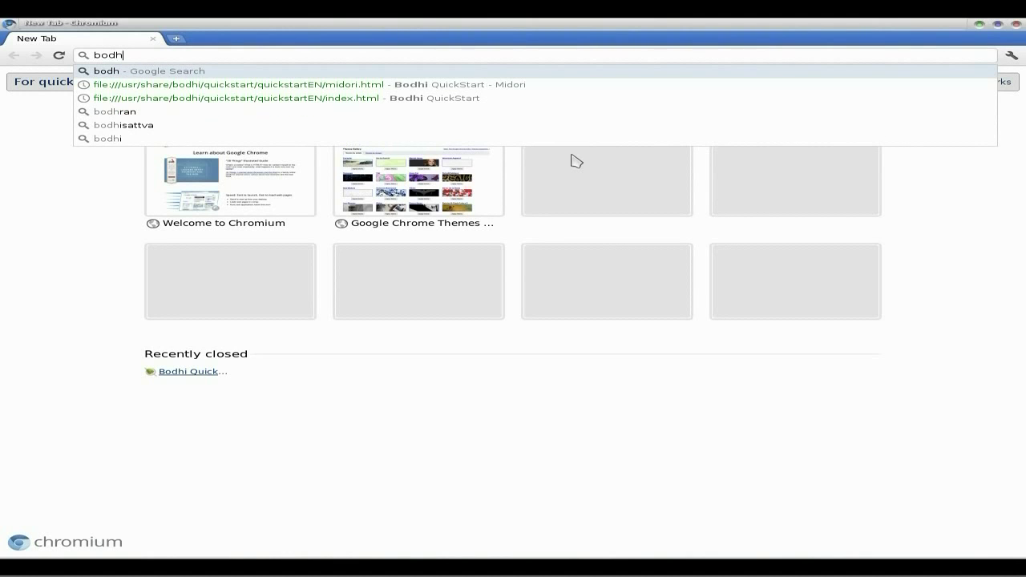
type("i linux")
key("Return")
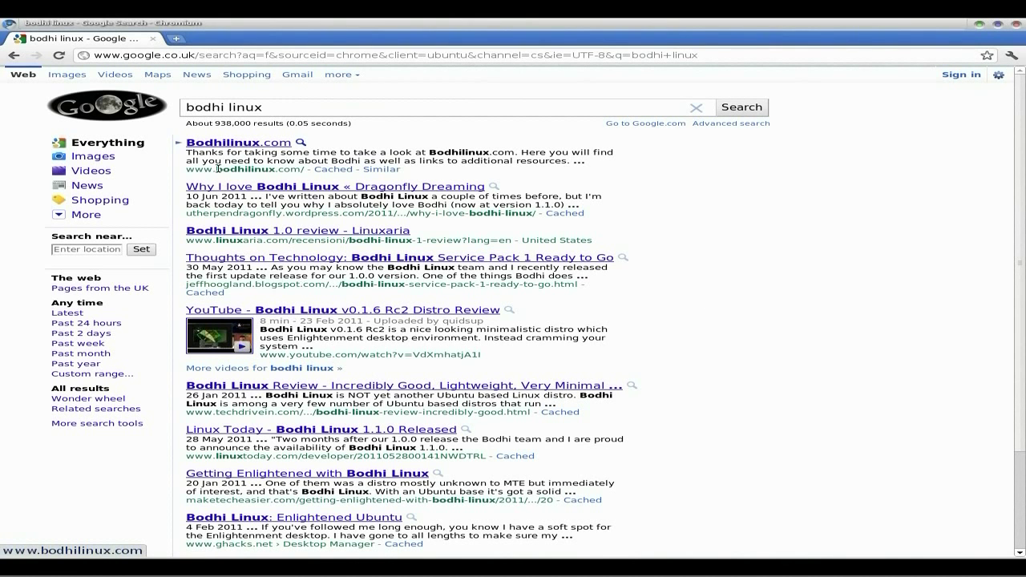
left_click(222, 145)
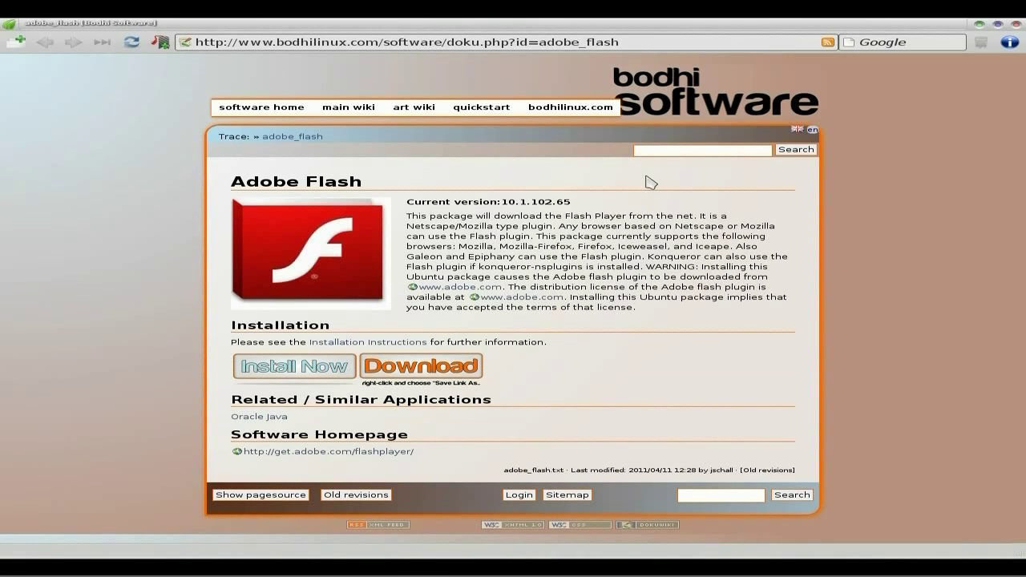
Step: Go from the Adobe Flash page to the Bodhi software home page and view its bundles and categories
left_click(272, 109)
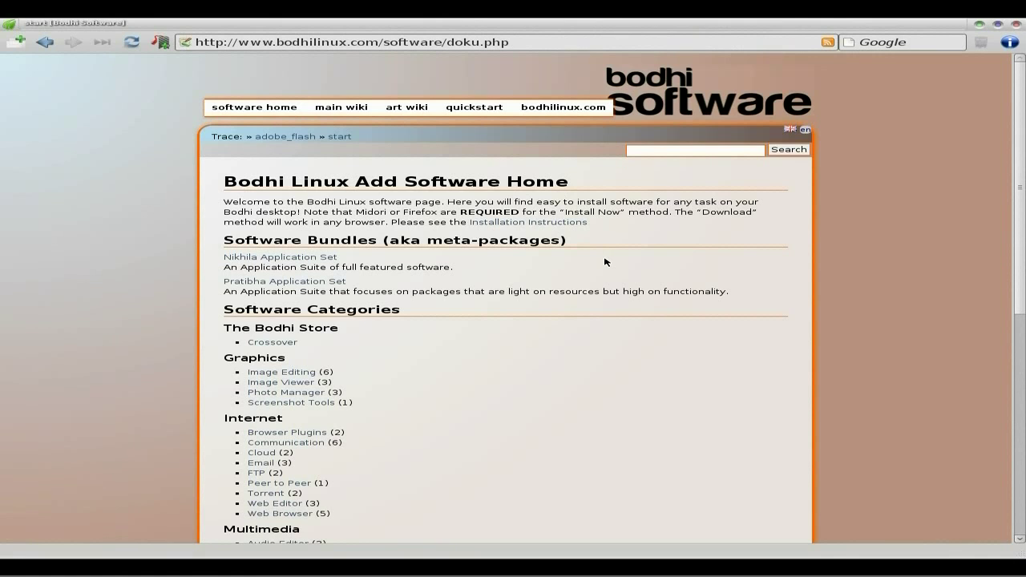
scroll(606, 262, "down", 1)
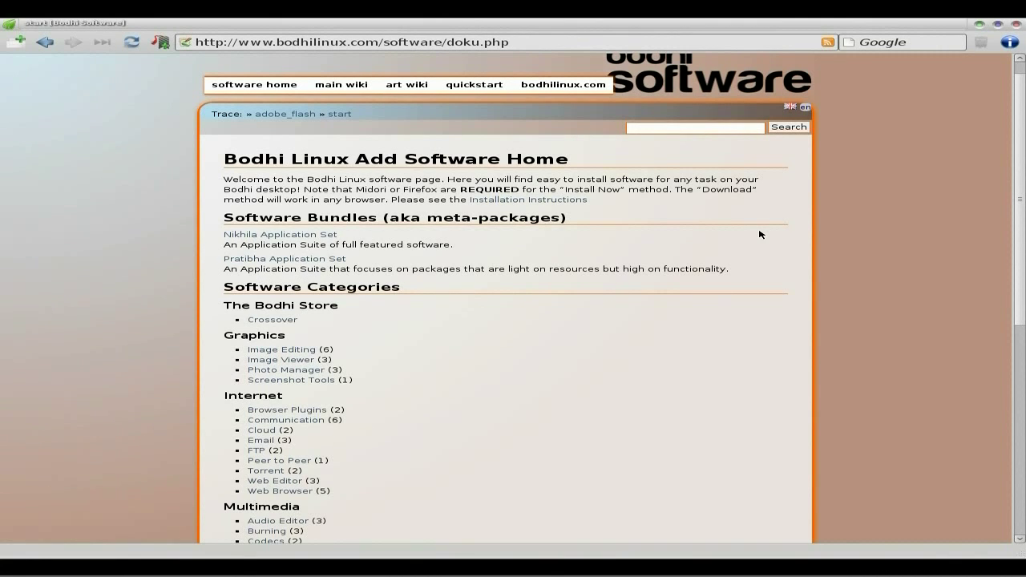
scroll(836, 233, "down", 1)
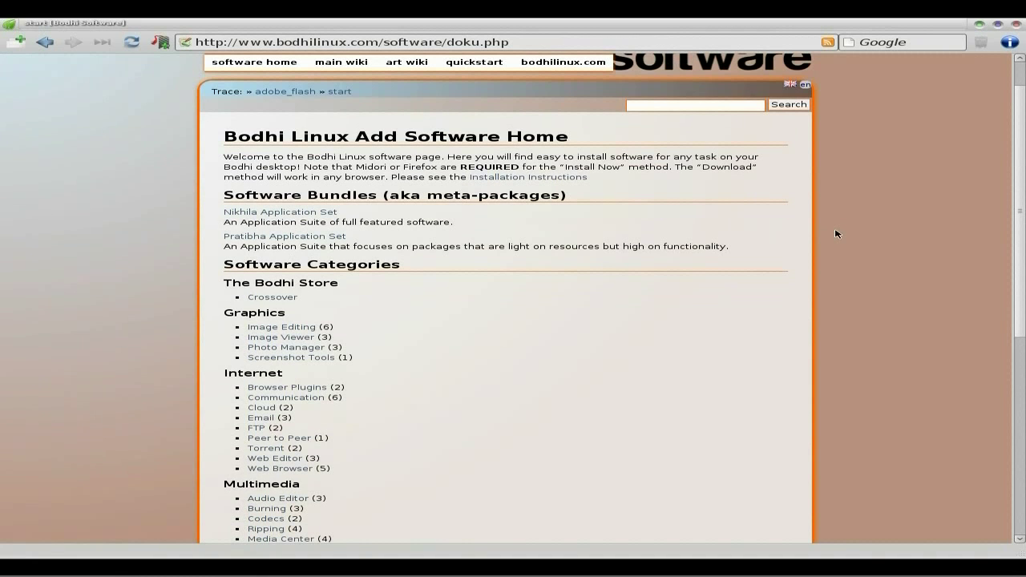
scroll(836, 233, "down", 3)
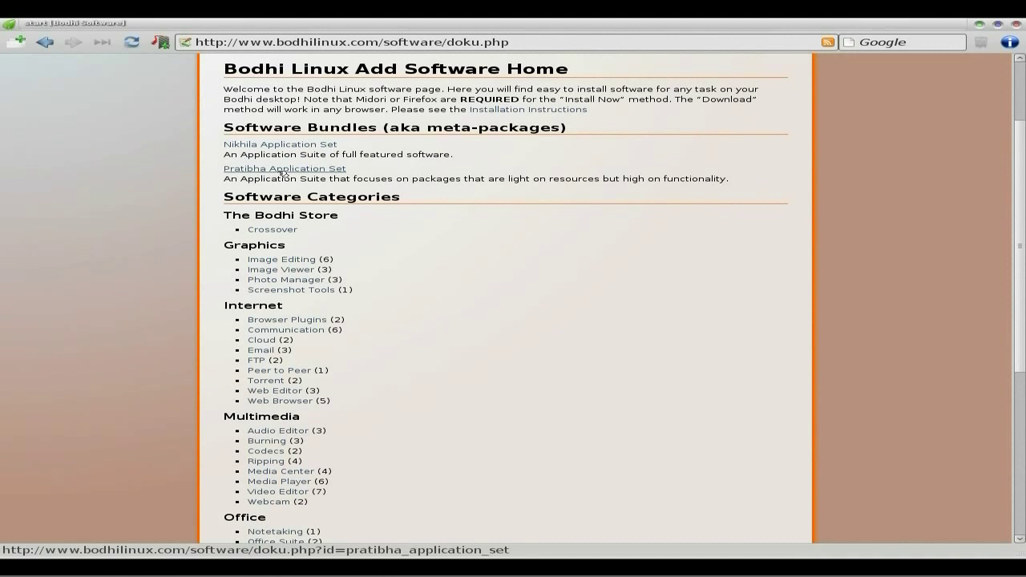
Step: View the Pratibha Application Set's package list and installation options, and return to the software home page
left_click(282, 171)
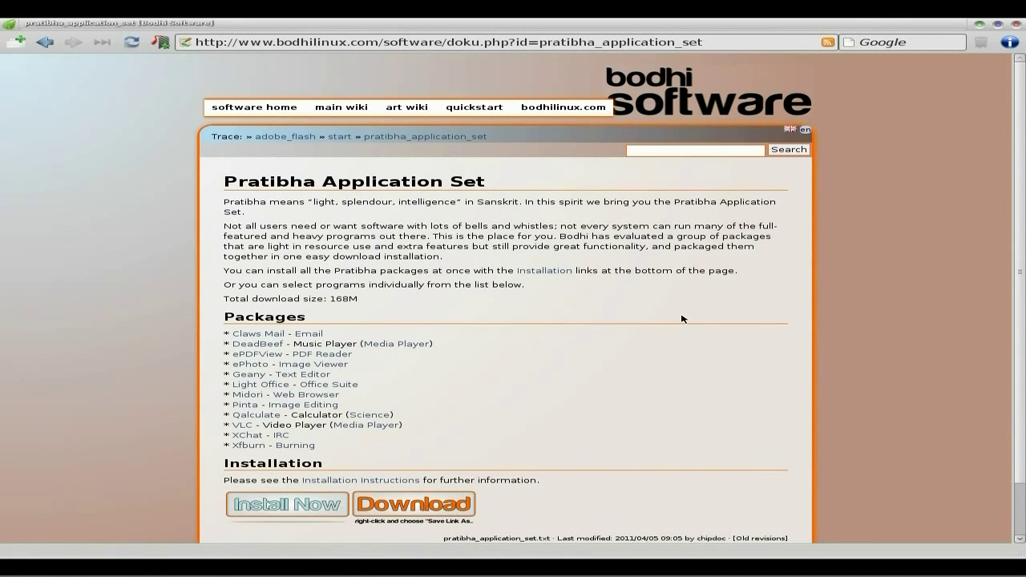
scroll(585, 346, "down", 1)
scroll(584, 346, "down", 2)
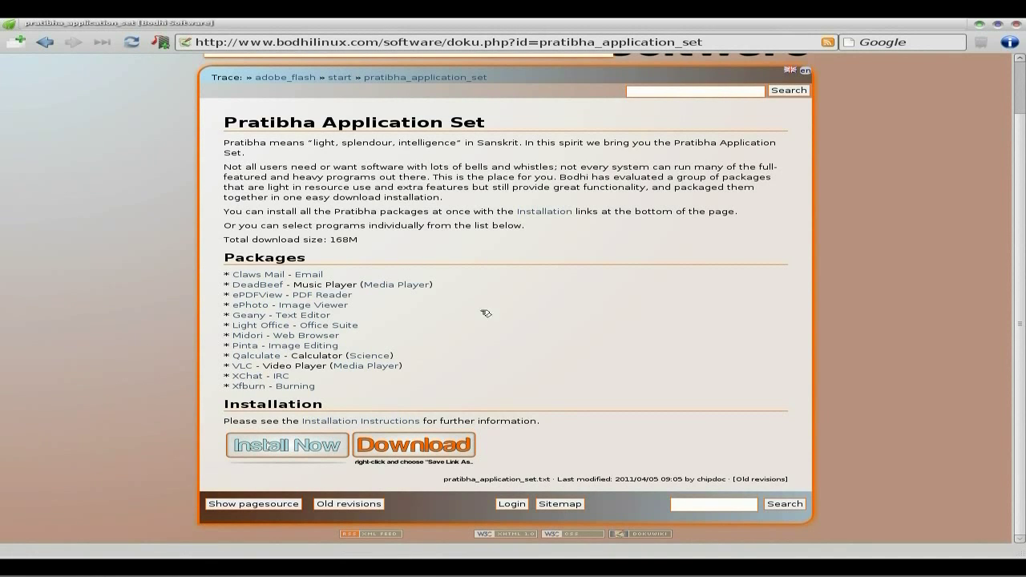
left_click(46, 43)
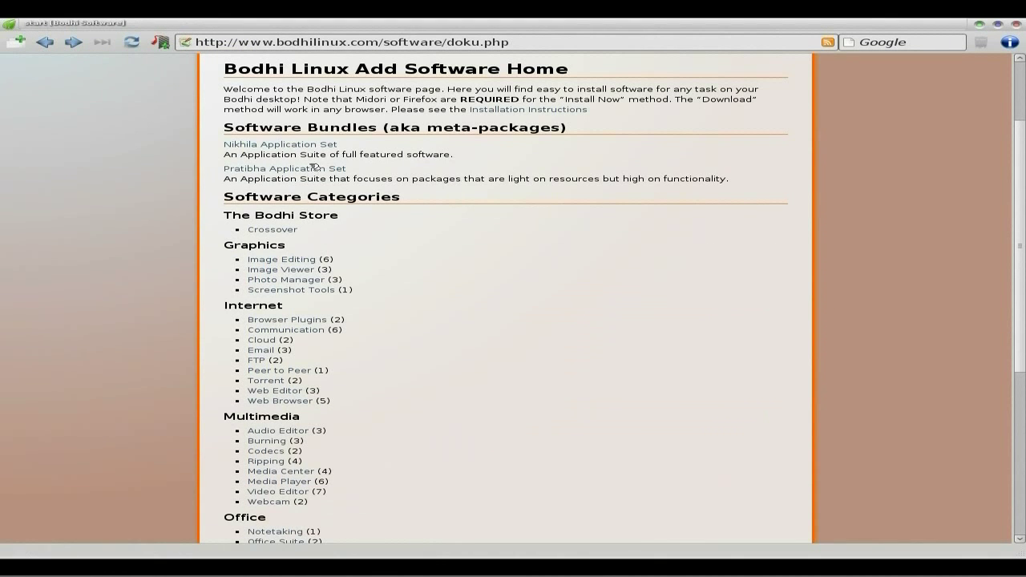
Step: View the Nikhila Application Set's package list and installation options, and return to the software home page
left_click(311, 145)
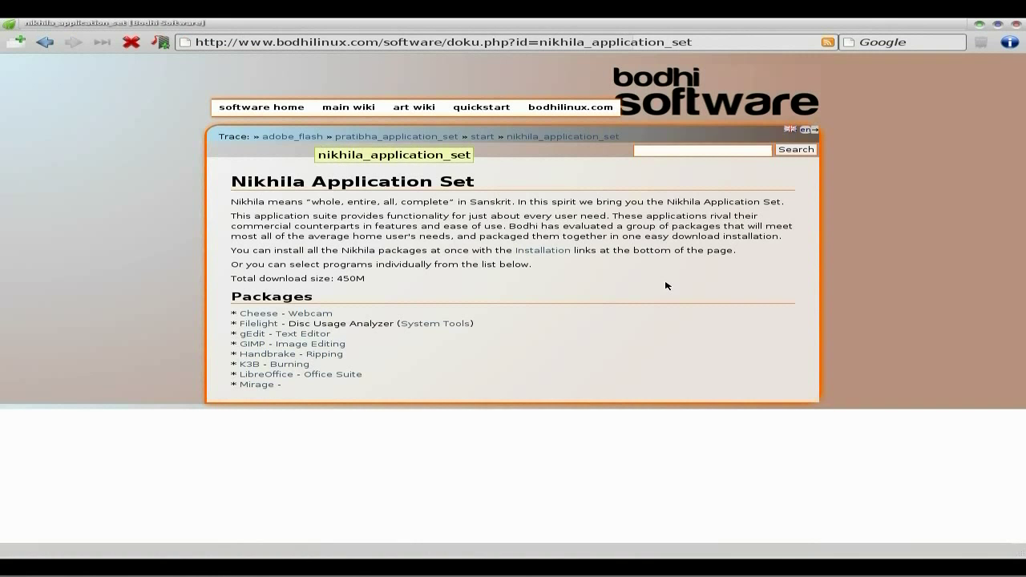
scroll(620, 324, "down", 1)
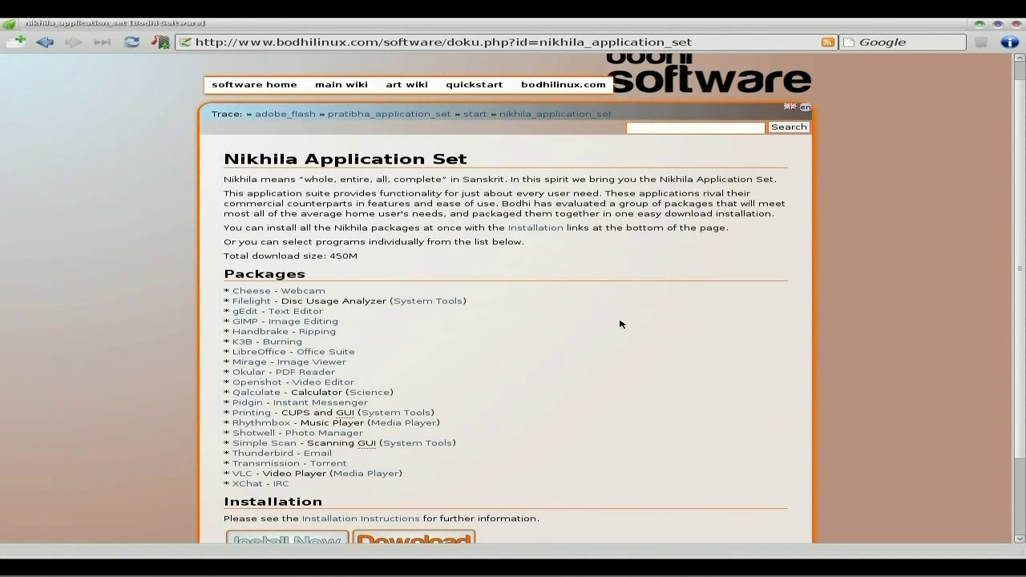
scroll(619, 324, "down", 2)
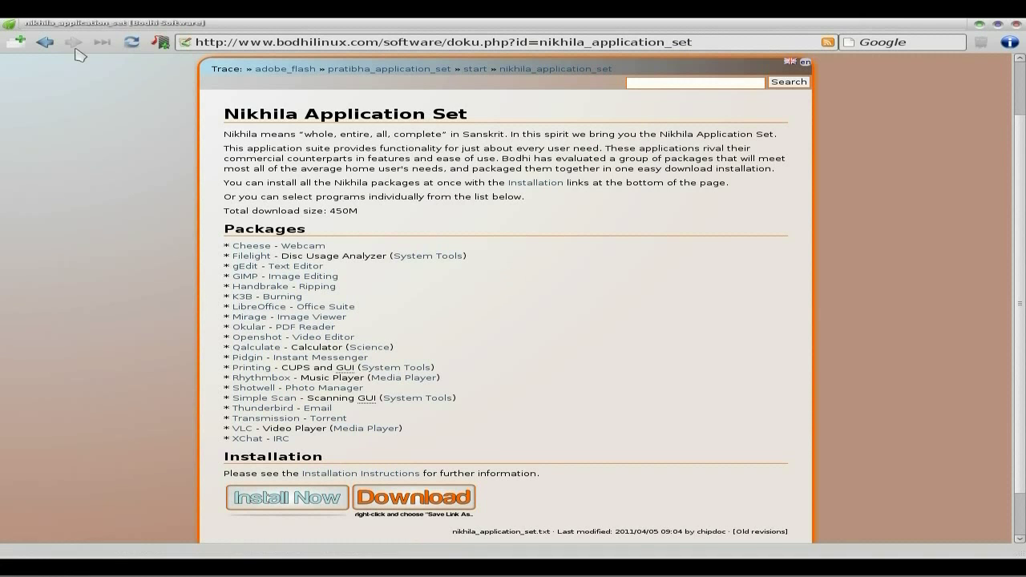
left_click(44, 42)
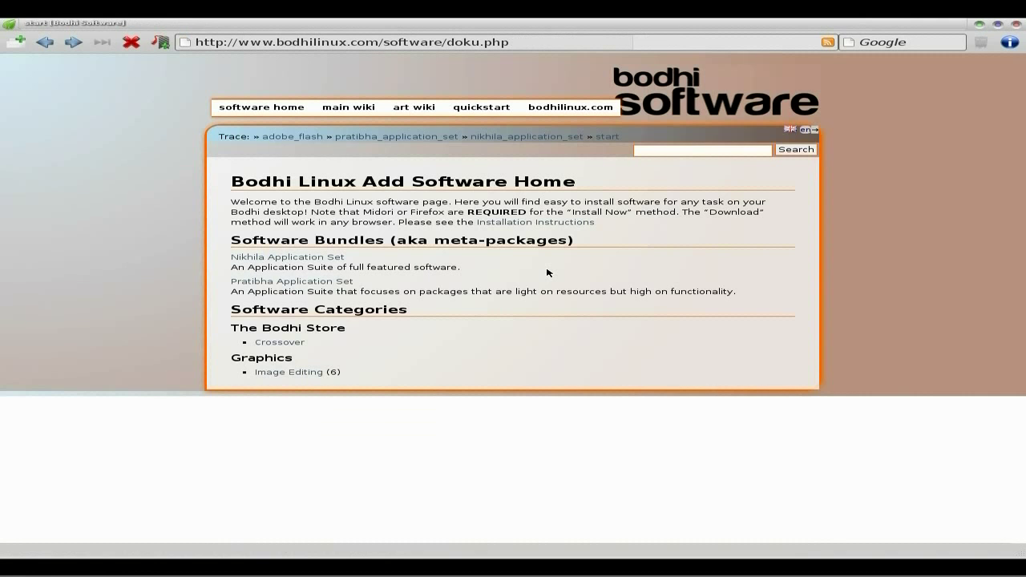
Step: Look through the software categories, view the Ripping applications under Multimedia, and return to the Office and Extra categories
scroll(497, 328, "down", 5)
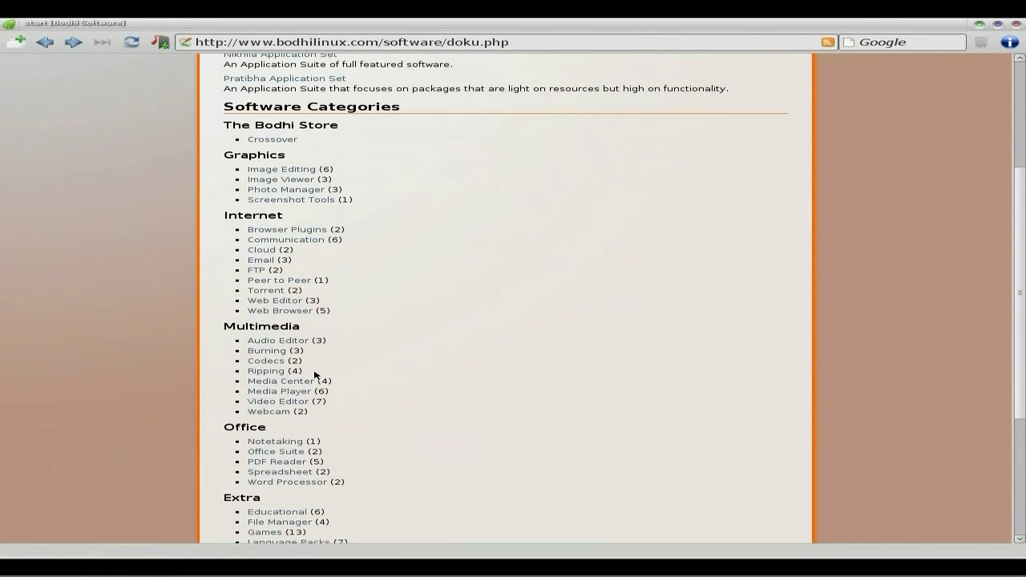
left_click(266, 371)
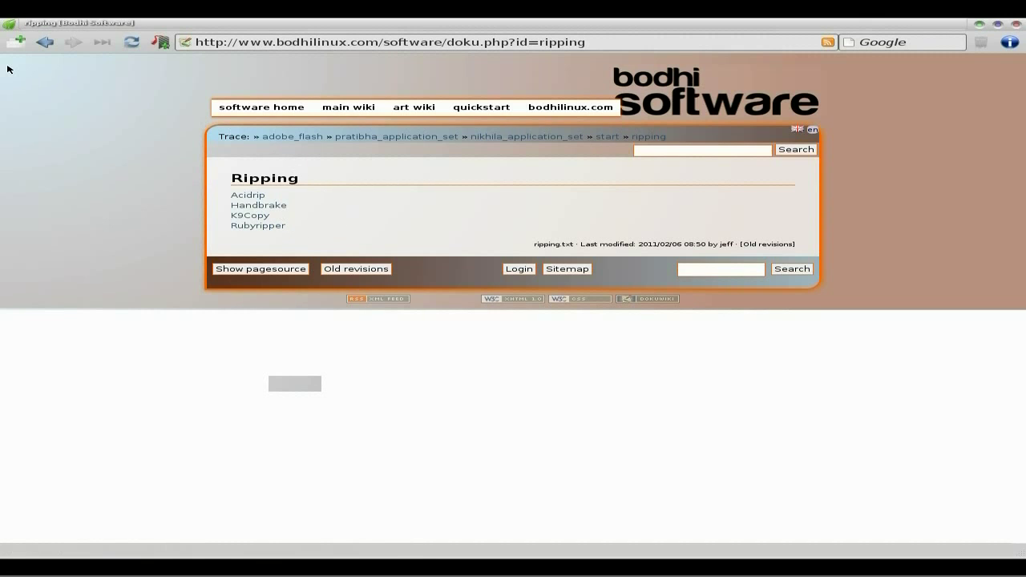
left_click(45, 41)
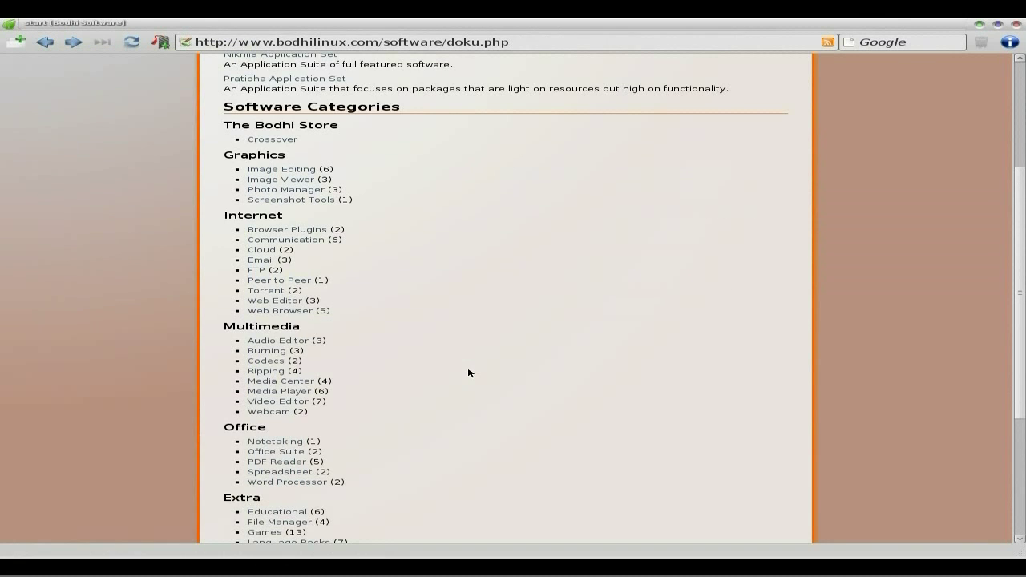
scroll(469, 373, "down", 2)
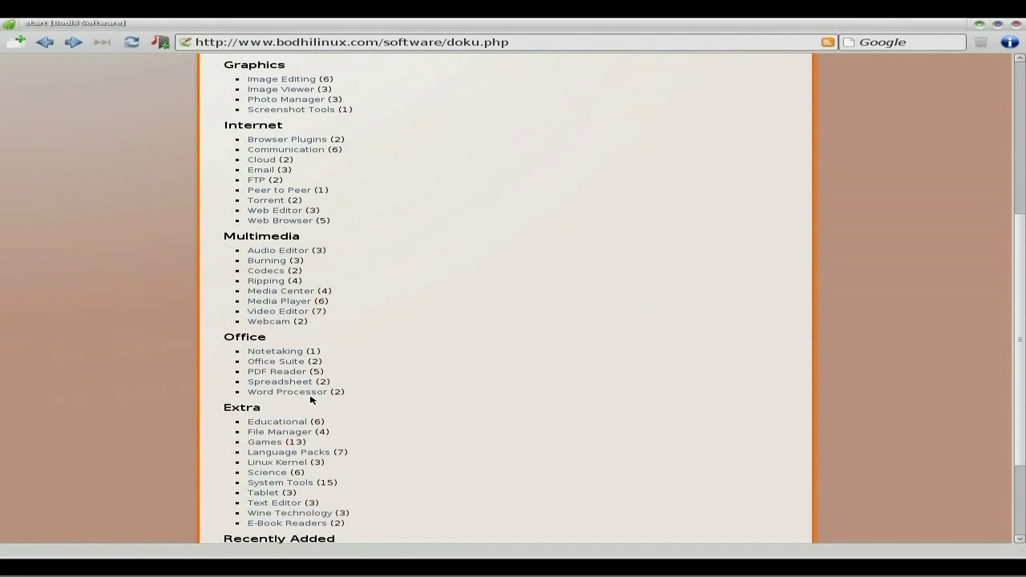
Step: Find Abiword in the Word Processor category and start installing its package, authorizing the installation with the administrator password
left_click(310, 393)
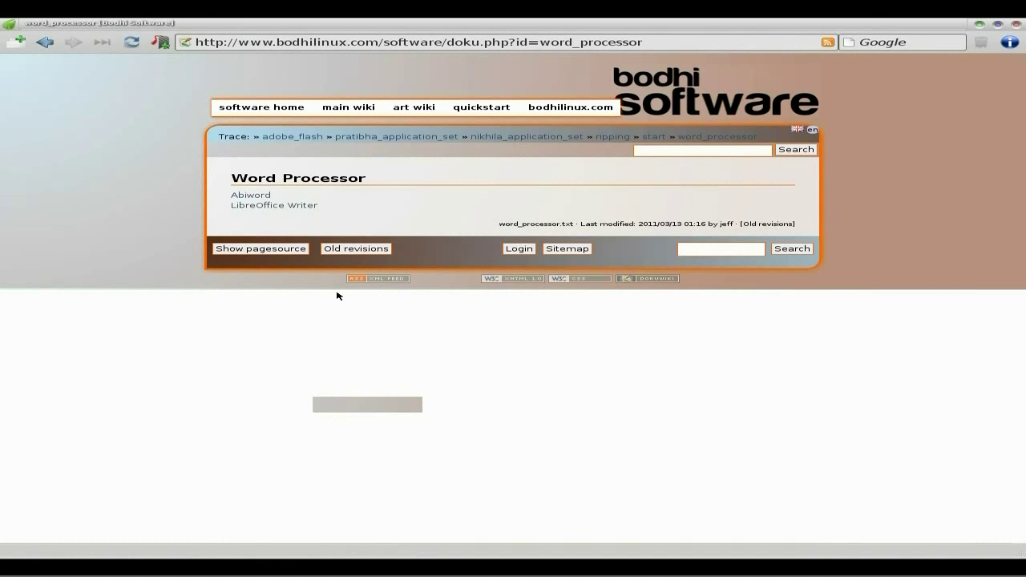
left_click(251, 196)
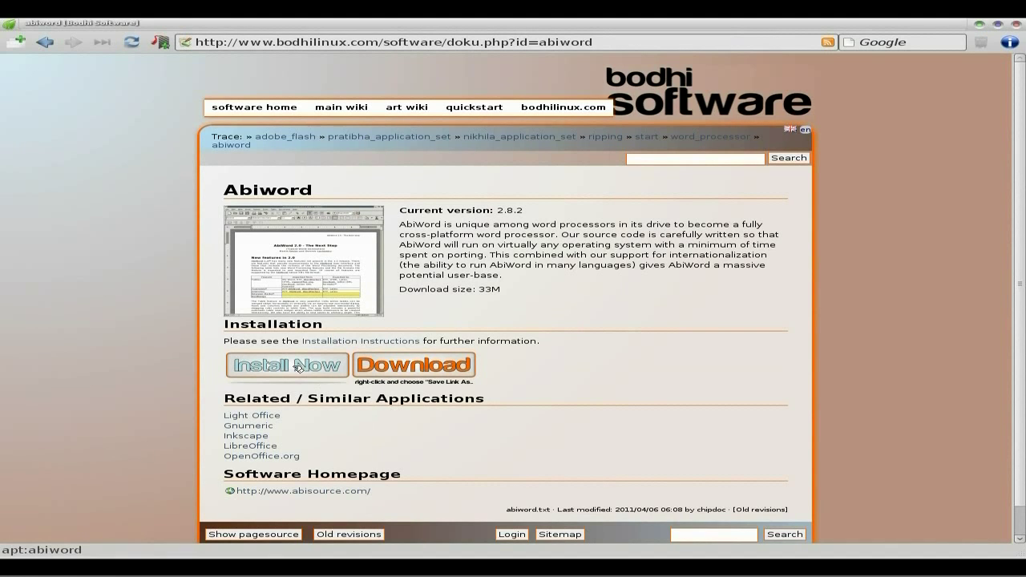
left_click(299, 368)
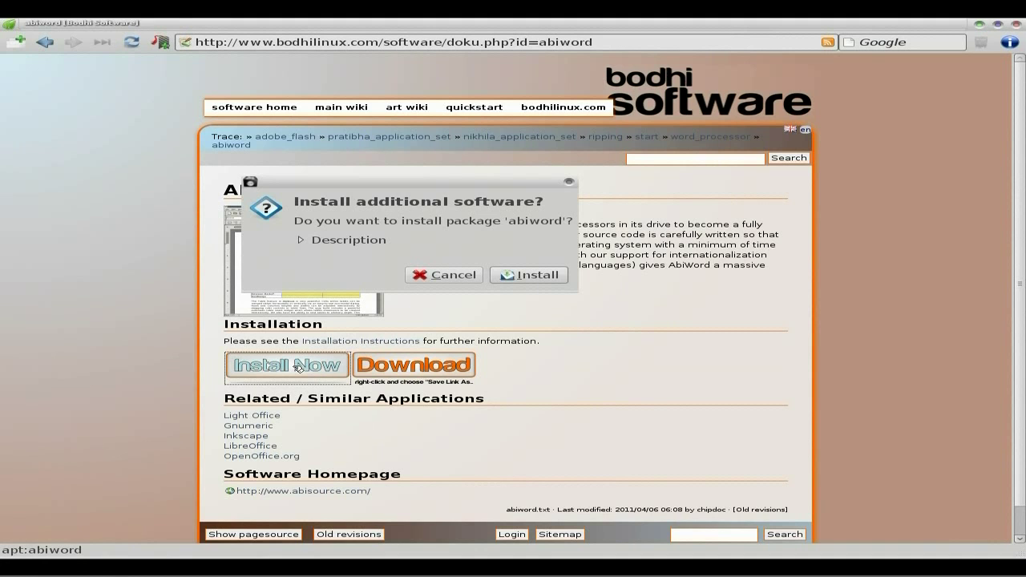
left_click(532, 275)
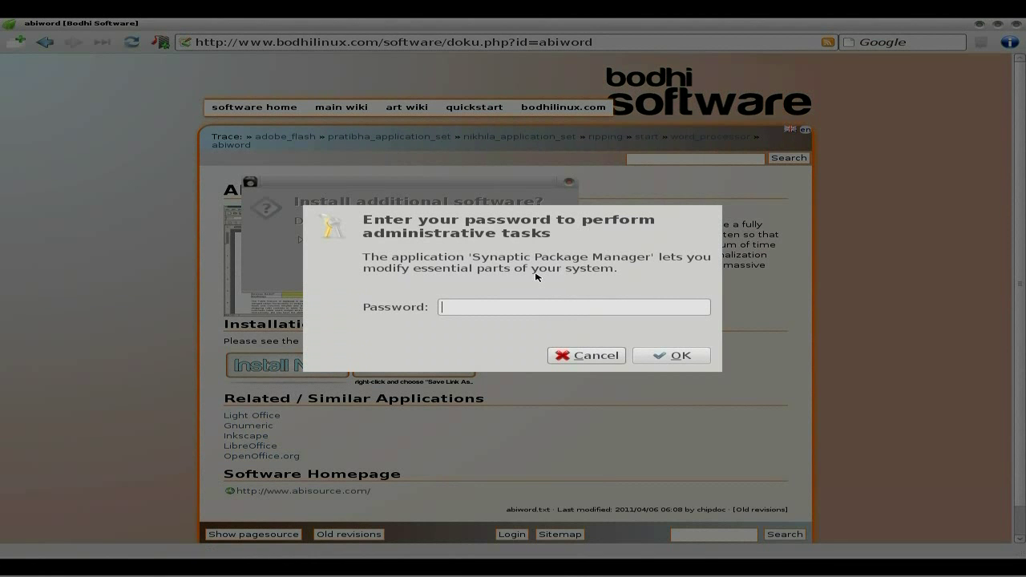
type("*****")
key("Return")
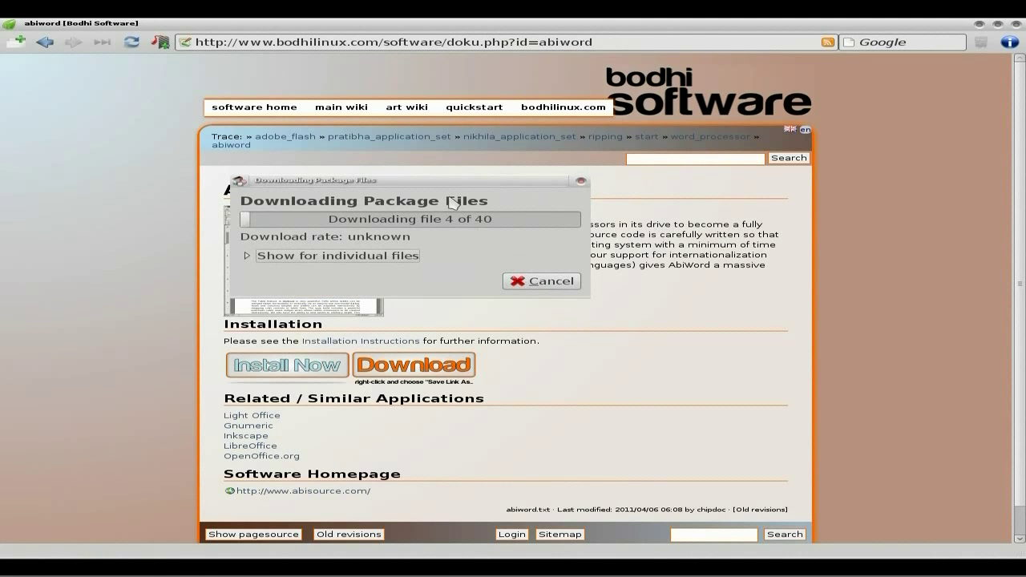
Step: Show the individual files in the package download window, and move it and the install prompt away from the Abiword page
left_click_drag(448, 180, 519, 152)
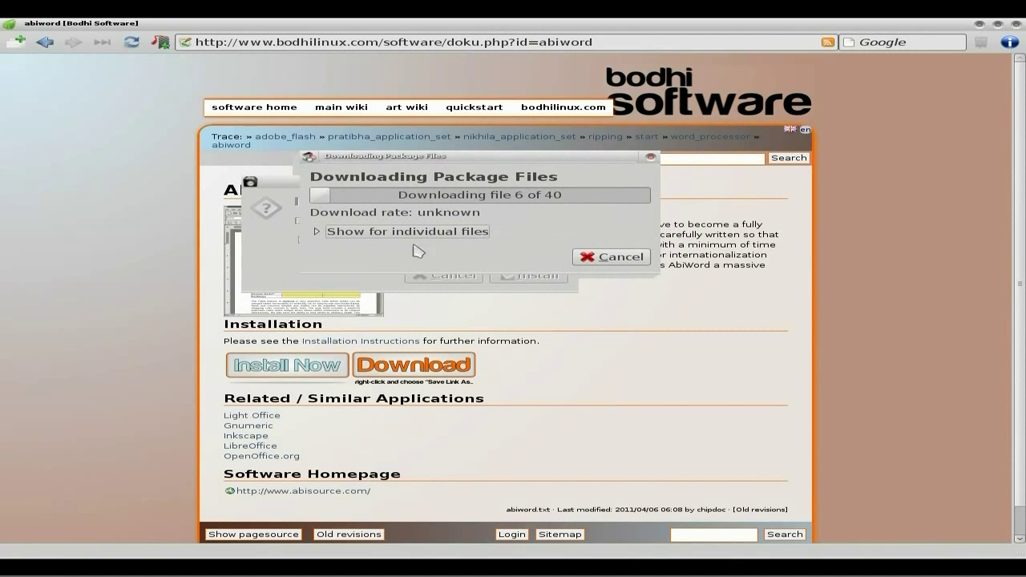
left_click(319, 233)
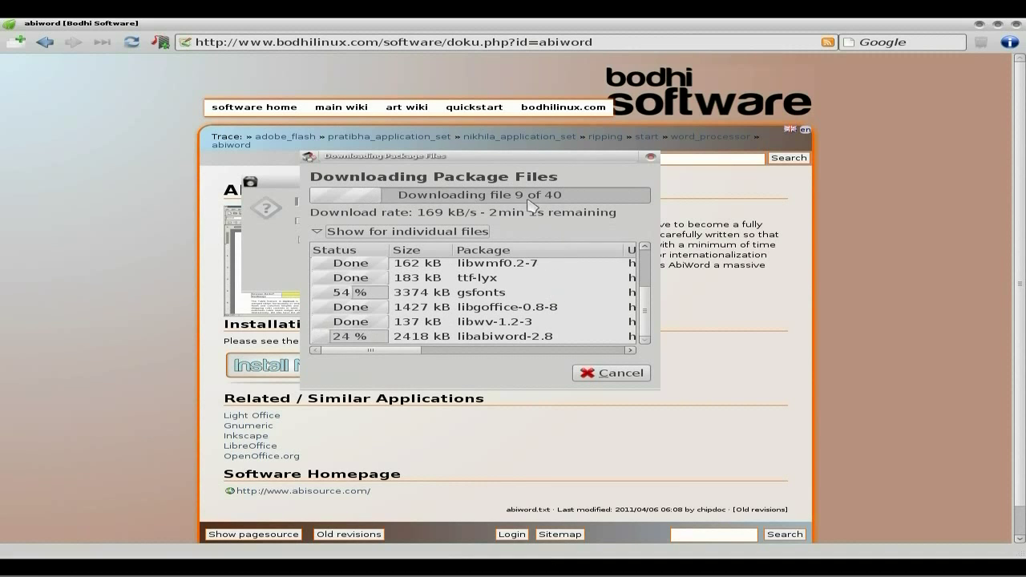
left_click_drag(514, 160, 631, 122)
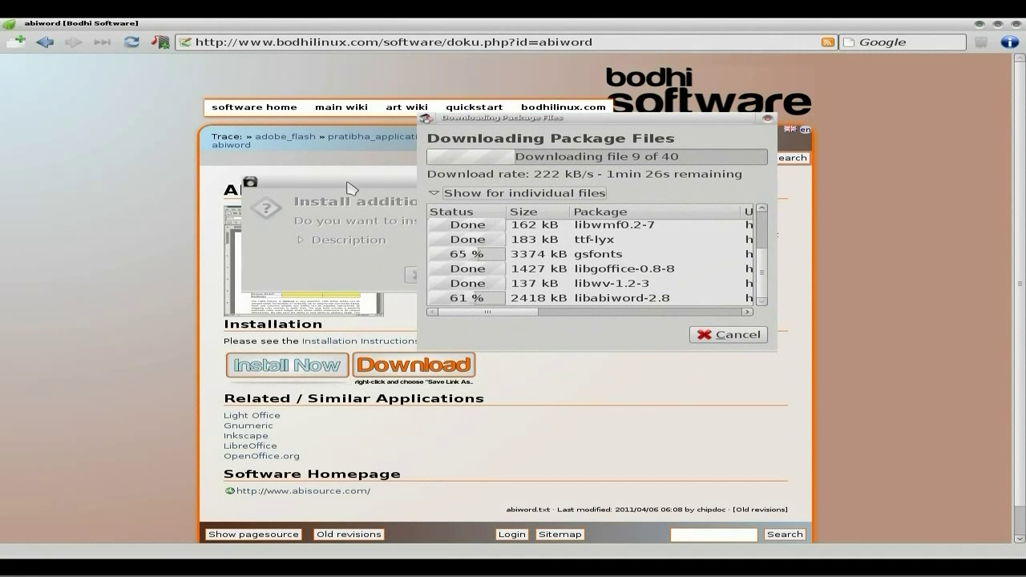
left_click_drag(350, 188, 794, 415)
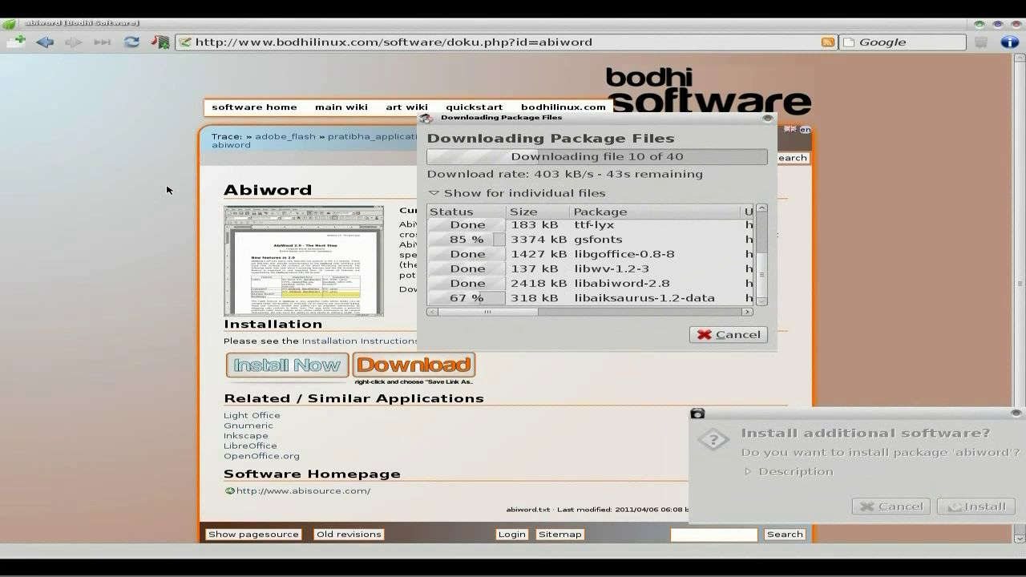
Step: Go back to the software home page, moving the download window aside, and look through the categories down to Recently Added
left_click(46, 44)
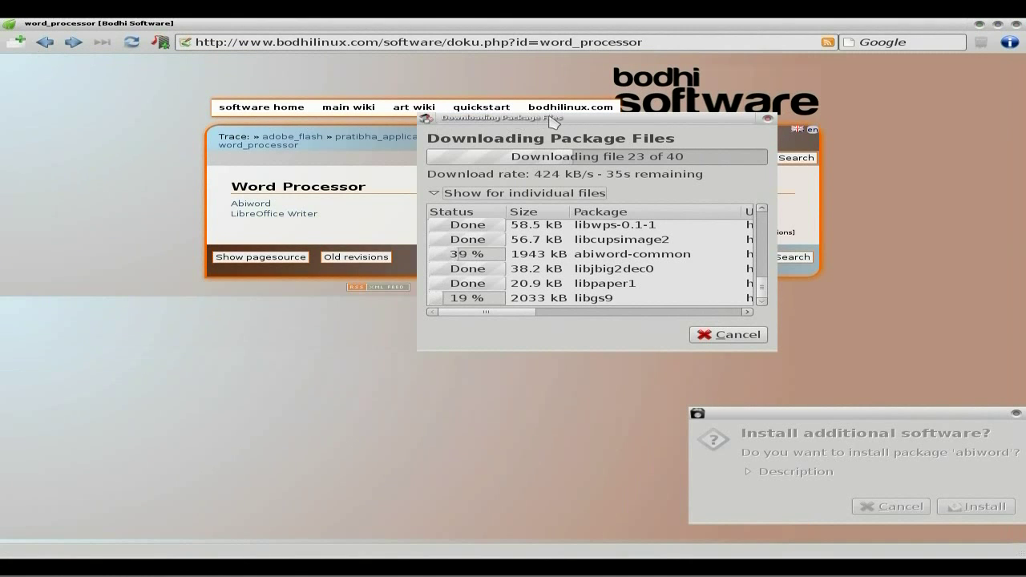
left_click_drag(558, 119, 815, 129)
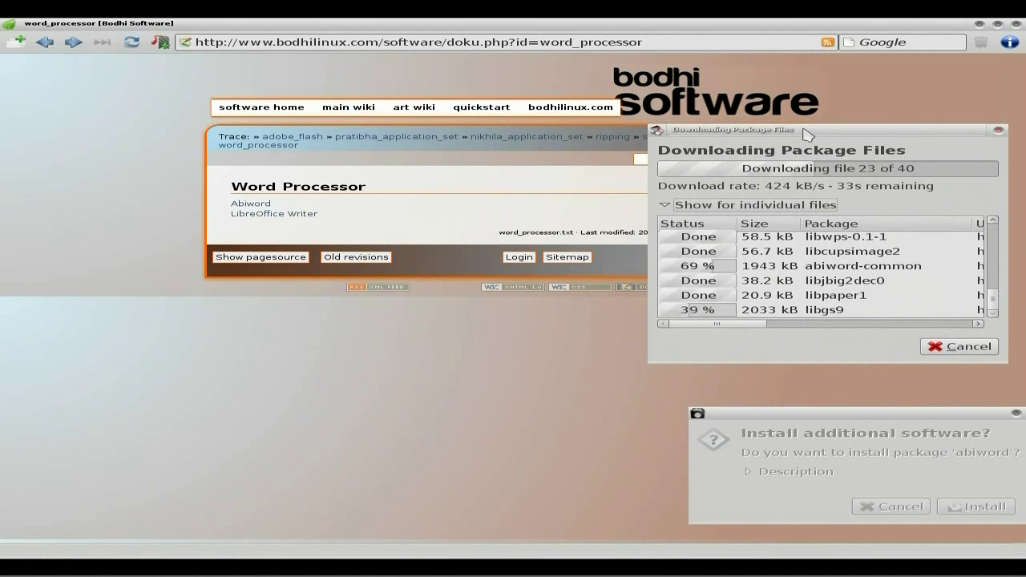
left_click(43, 46)
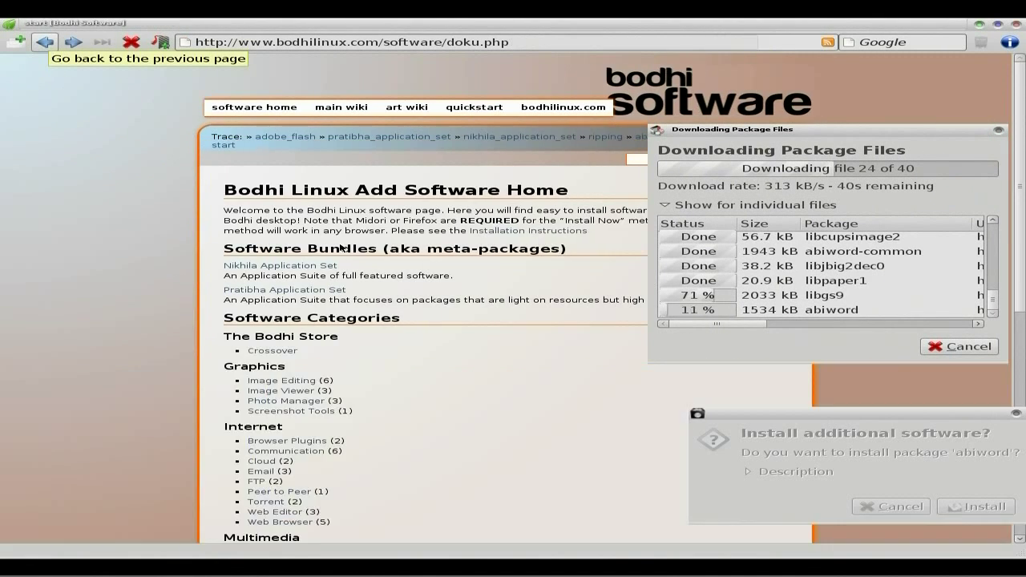
scroll(482, 437, "down", 5)
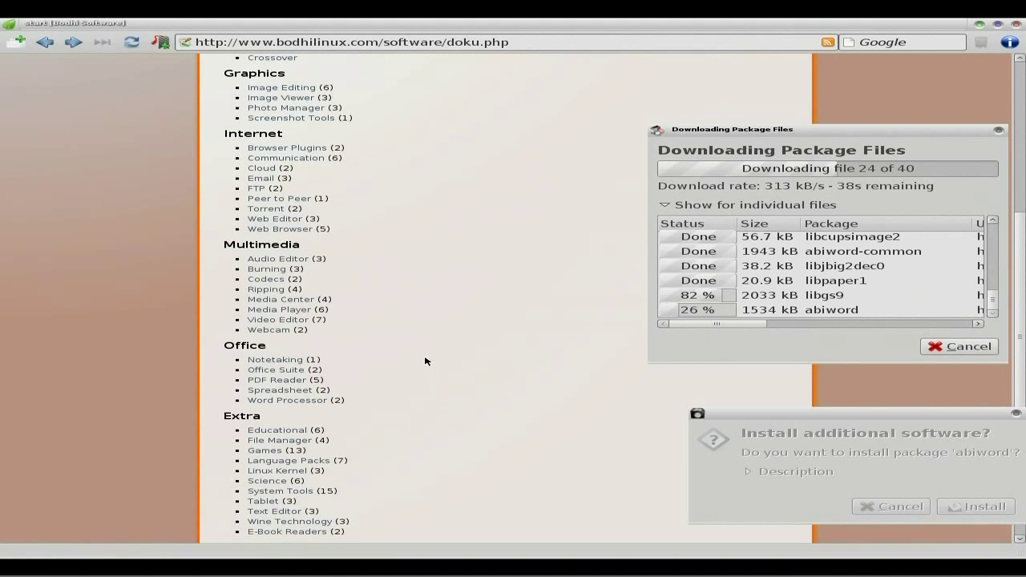
scroll(419, 354, "down", 1)
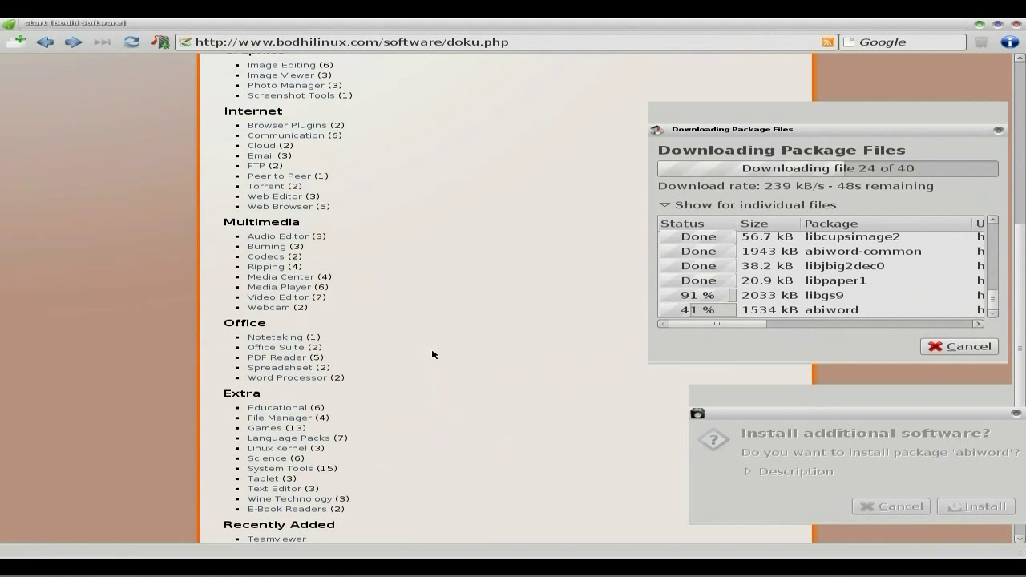
scroll(434, 387, "down", 2)
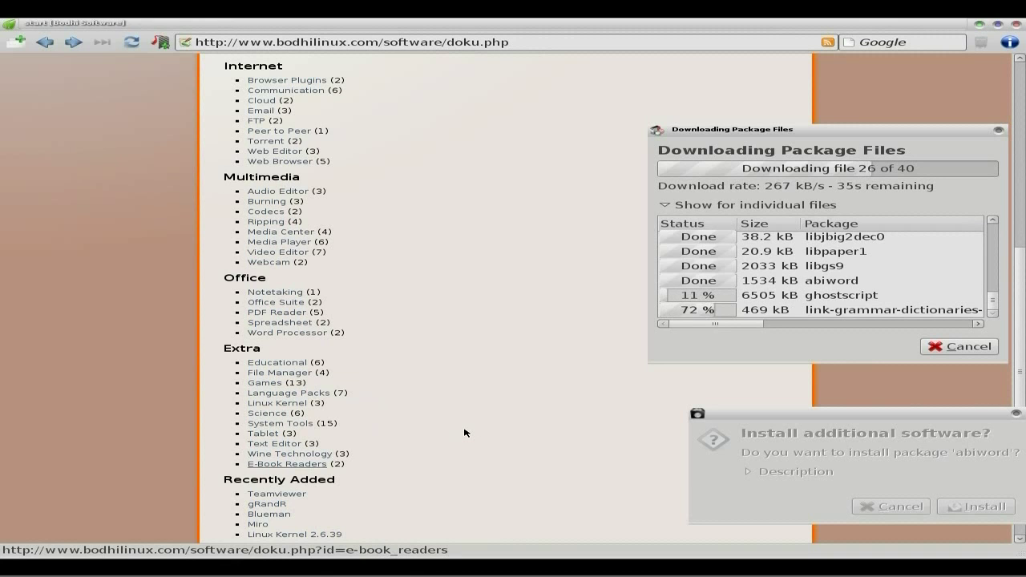
scroll(465, 431, "down", 1)
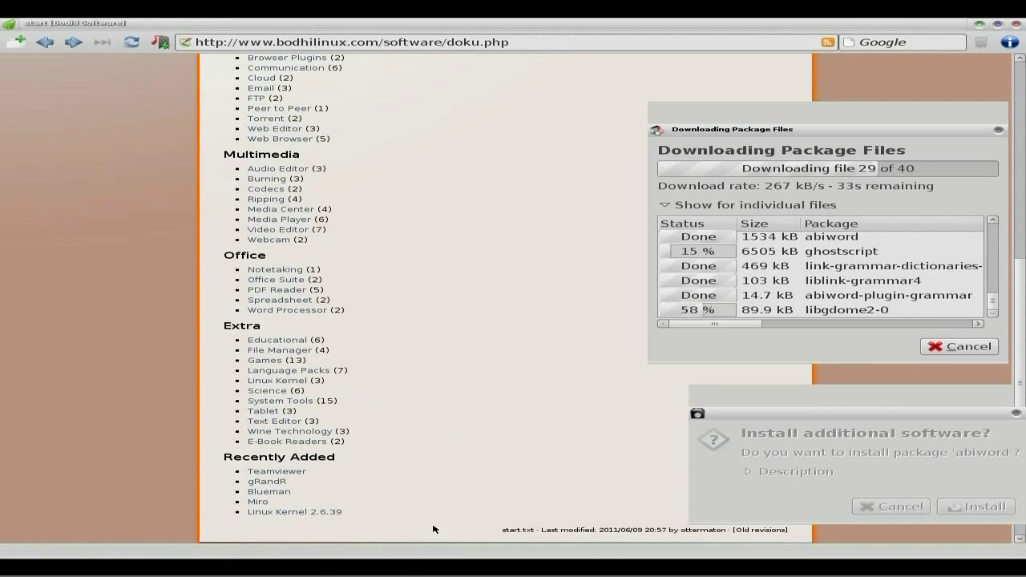
scroll(380, 514, "down", 2)
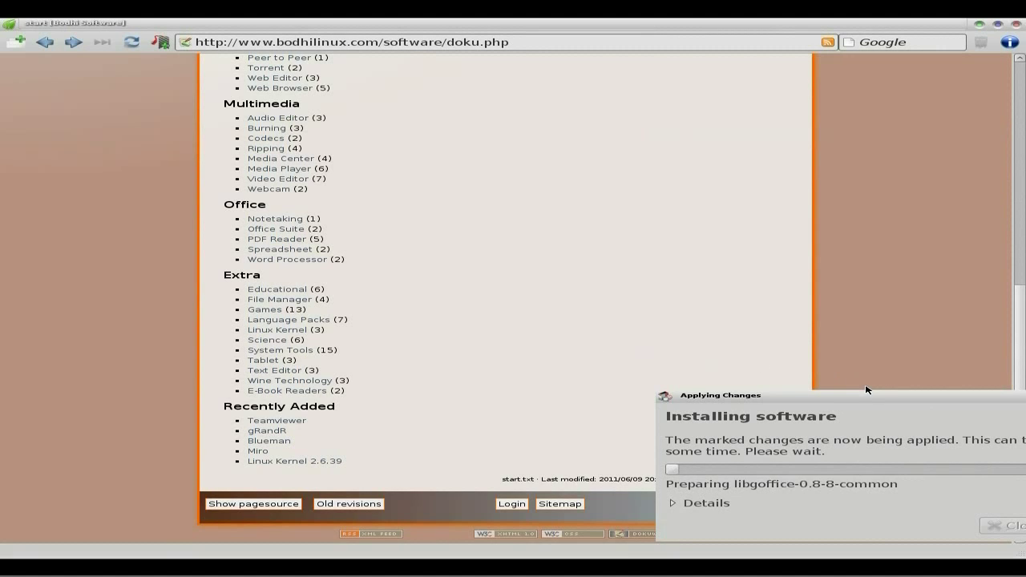
Step: Move the installation progress window into full view, close it once the changes are applied, and look over the software home page
left_click_drag(866, 390, 659, 389)
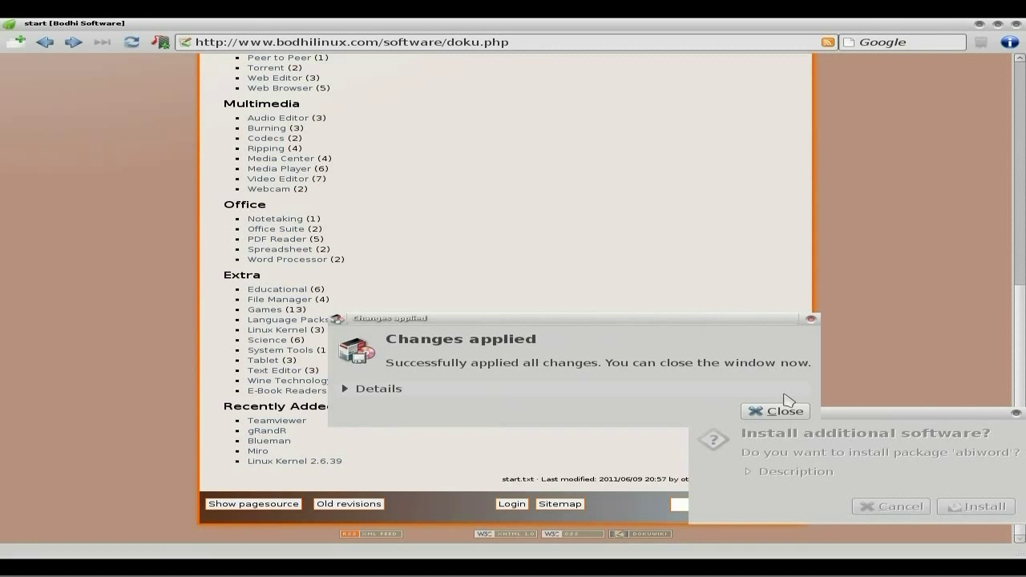
left_click(790, 412)
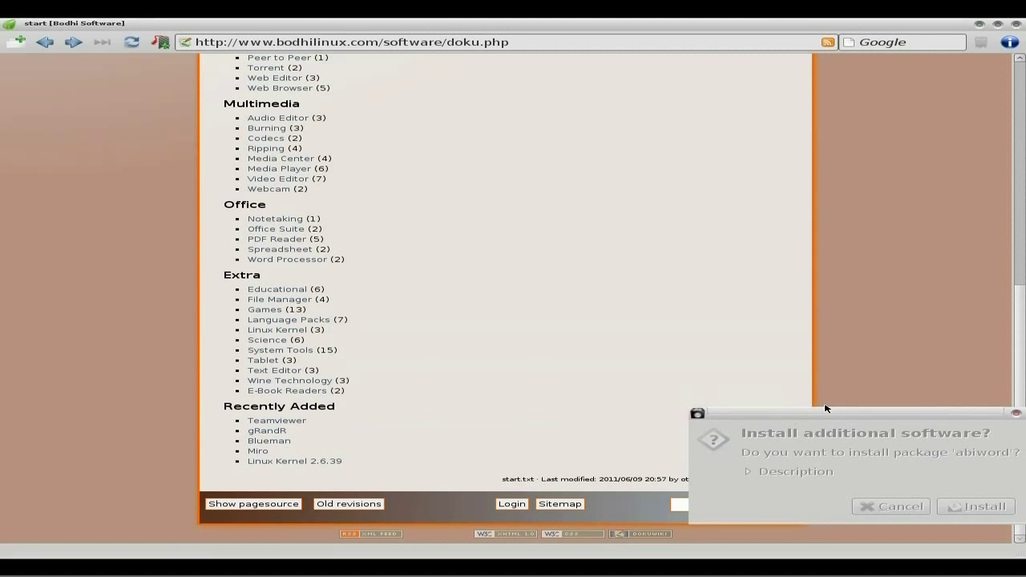
scroll(593, 310, "up", 1)
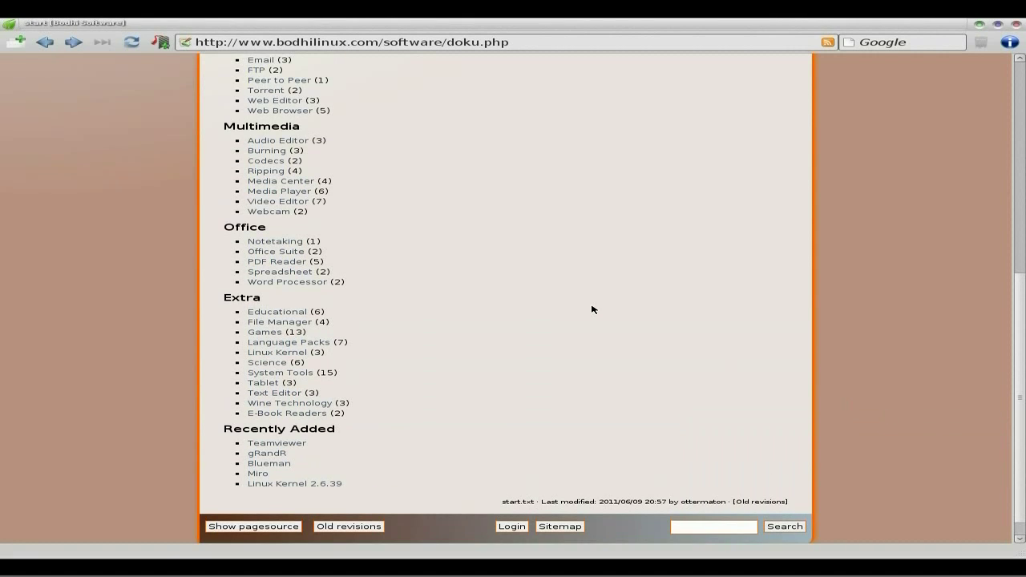
scroll(592, 310, "up", 10)
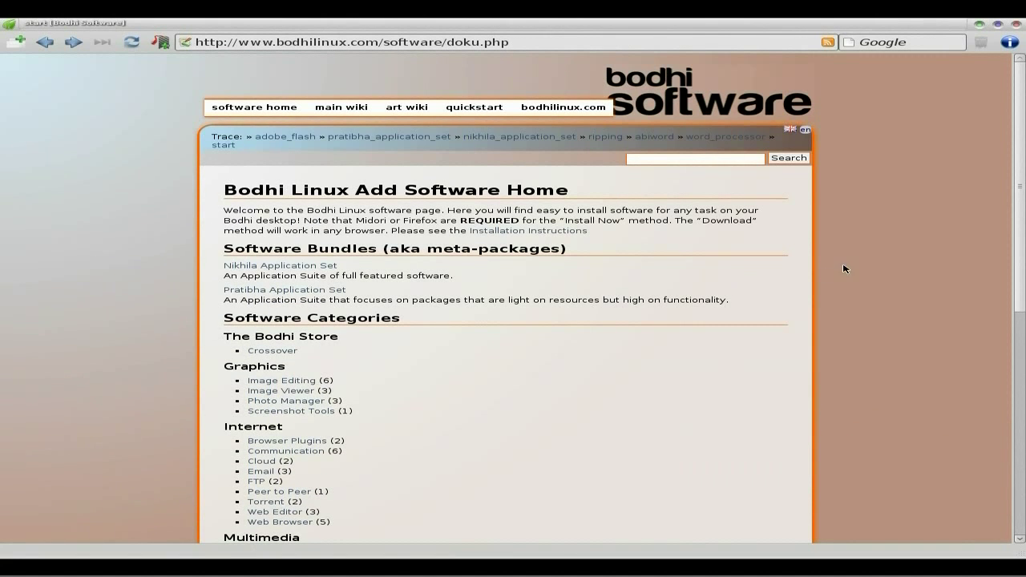
scroll(827, 279, "down", 1)
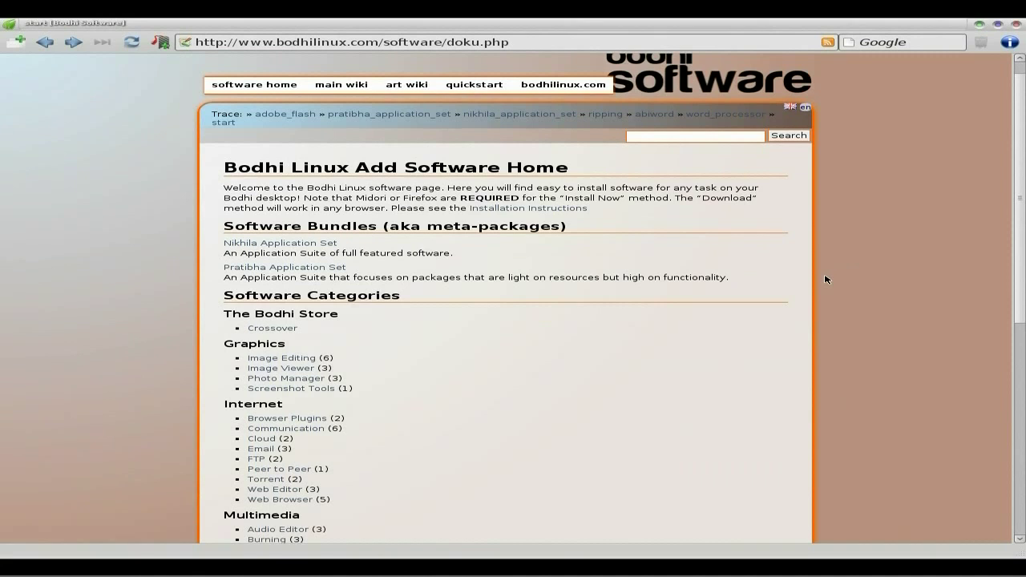
scroll(827, 279, "down", 2)
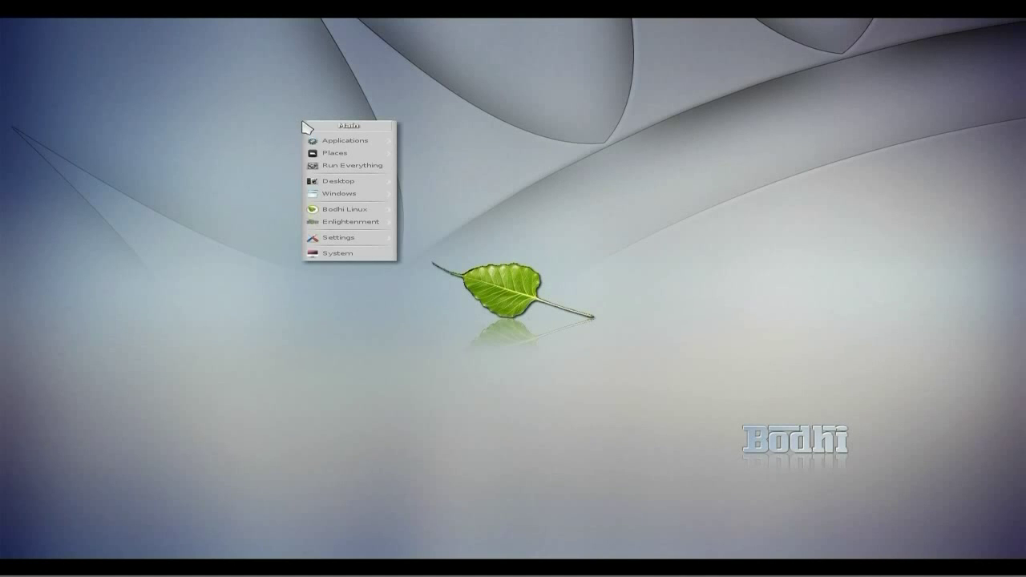
Step: Launch AbiWord from the desktop's Office applications and maximize its window
mouse_move(315, 141)
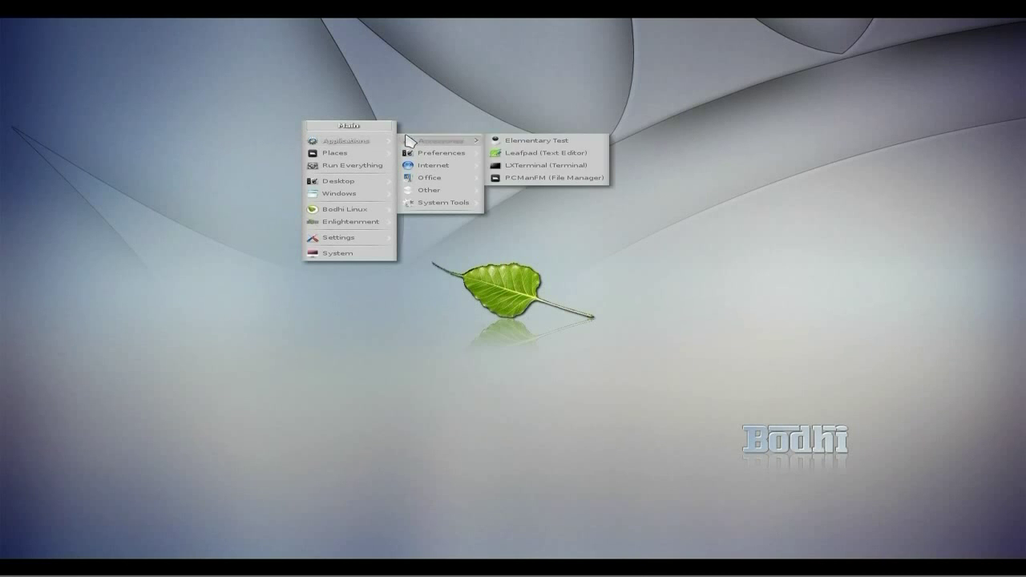
mouse_move(428, 166)
mouse_move(453, 178)
left_click(514, 176)
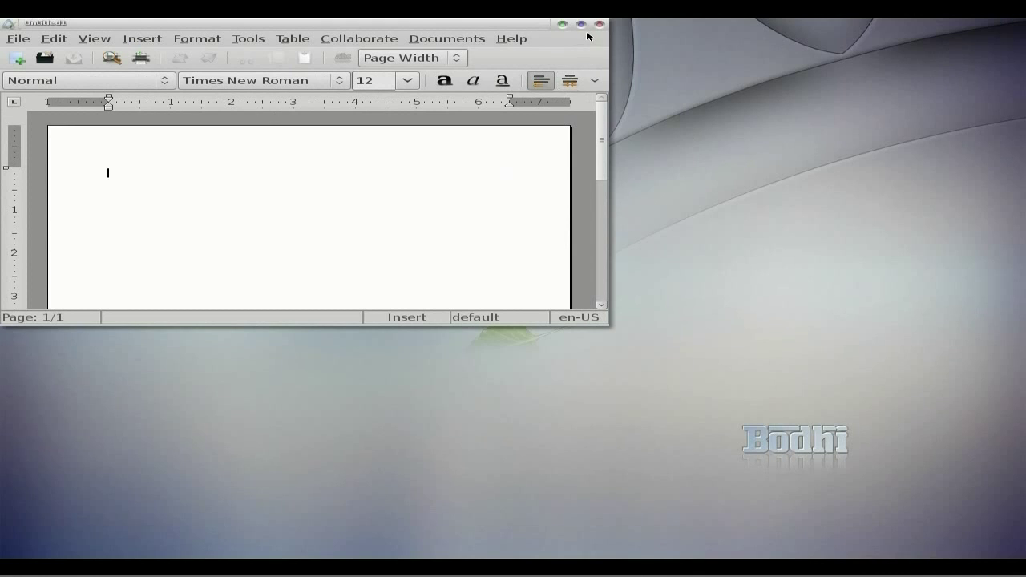
left_click(582, 28)
Step: View AbiWord's version information, dismiss it, and close the word processor
left_click(516, 40)
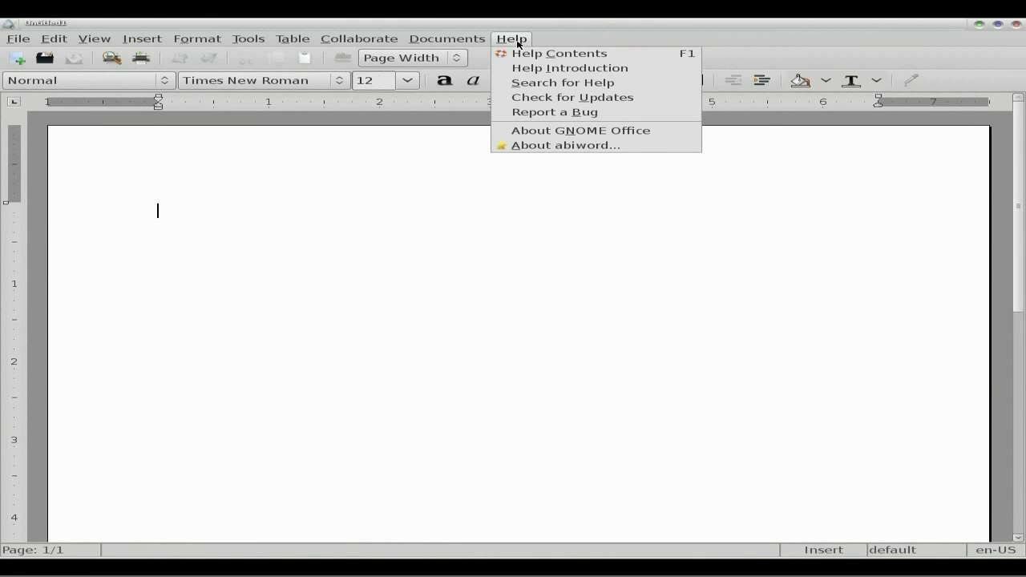
left_click(538, 146)
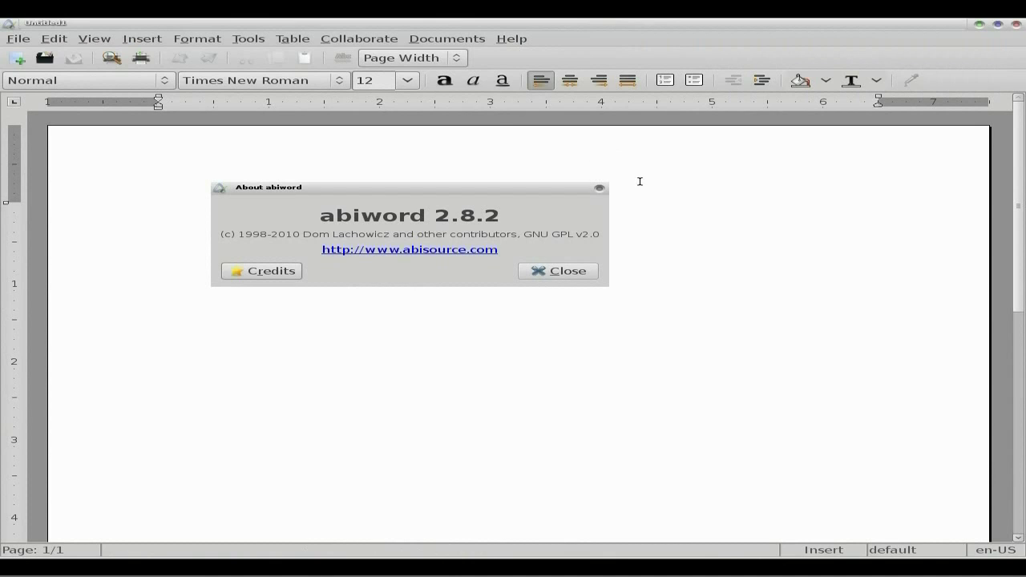
left_click(568, 273)
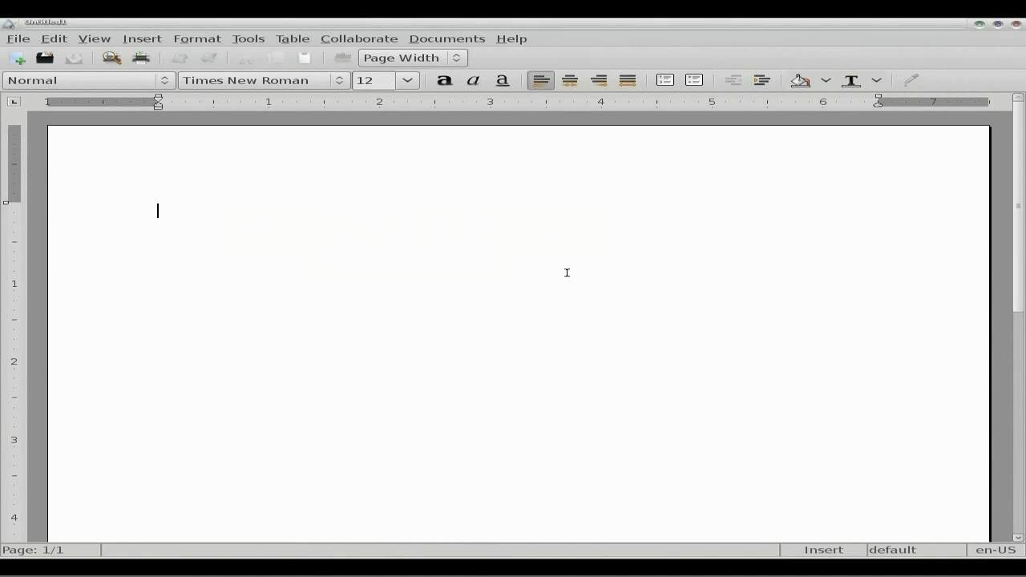
left_click(1017, 25)
Step: Launch Synaptic Package Manager from the desktop's Preferences applications
left_click(347, 132)
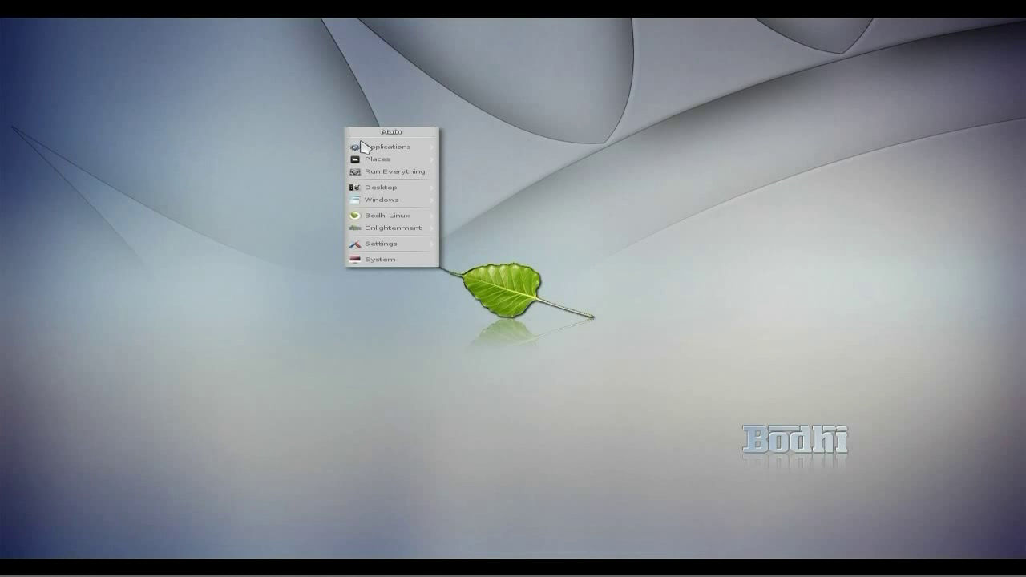
mouse_move(361, 147)
mouse_move(473, 159)
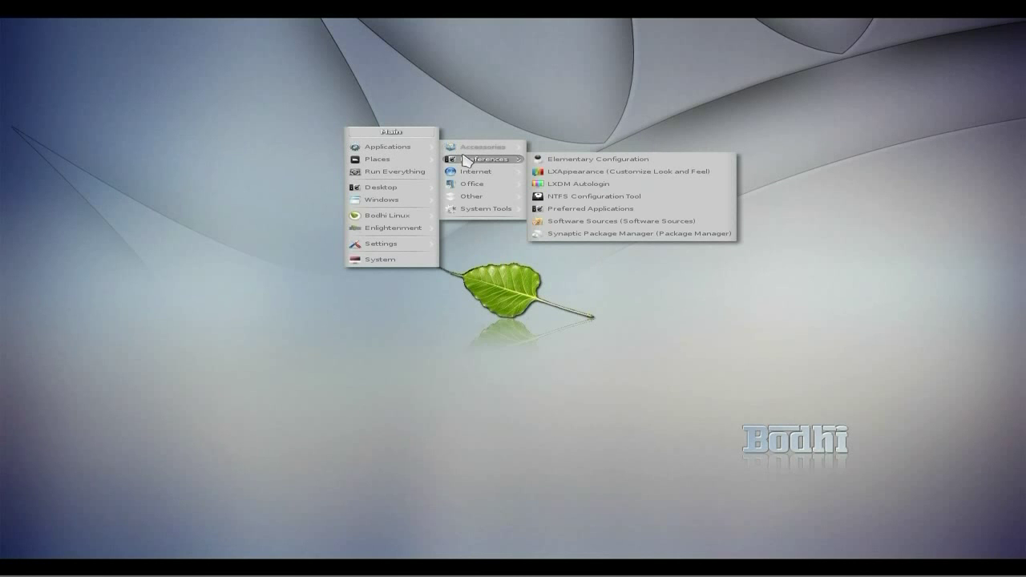
left_click(633, 233)
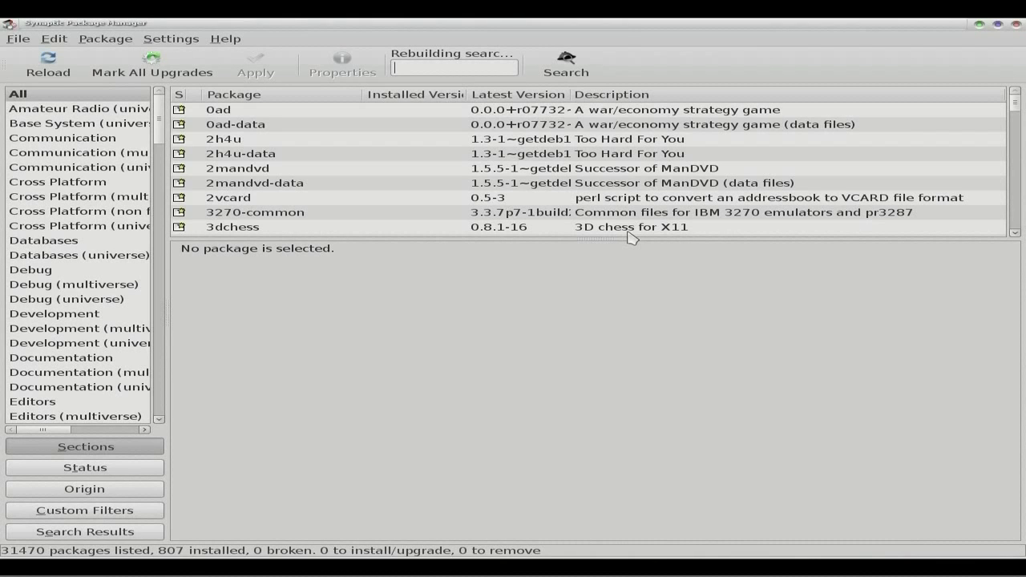
Step: Search the packages for abiword and look through the matching entries
left_click(567, 63)
type("abiwo")
key("Return")
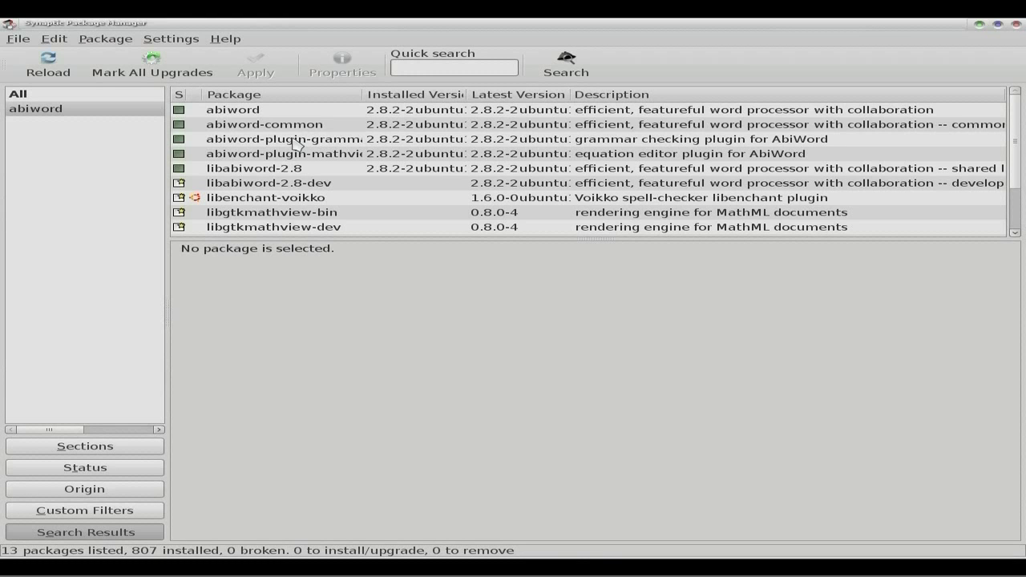
scroll(346, 150, "down", 1)
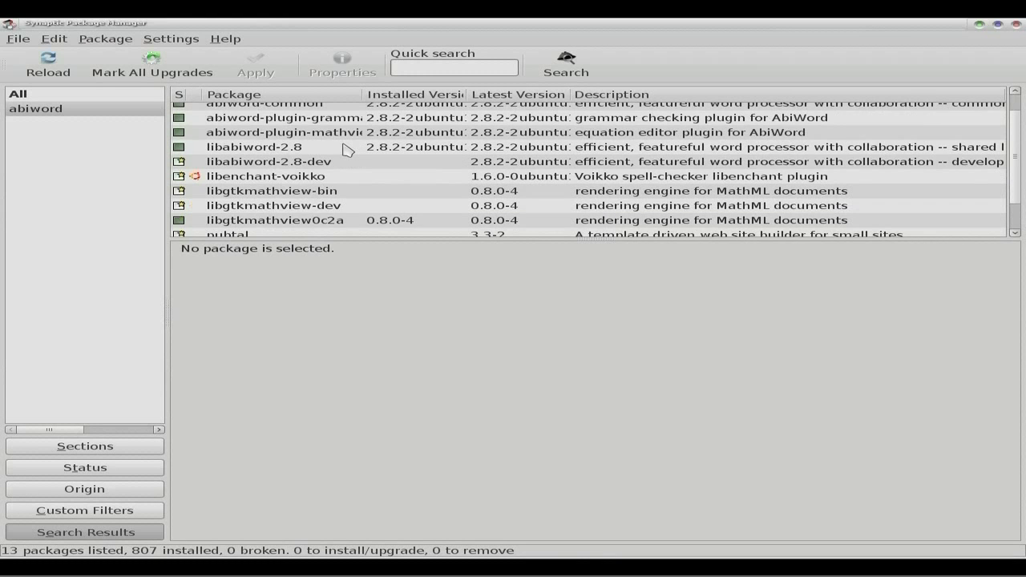
scroll(346, 150, "down", 2)
scroll(346, 150, "up", 3)
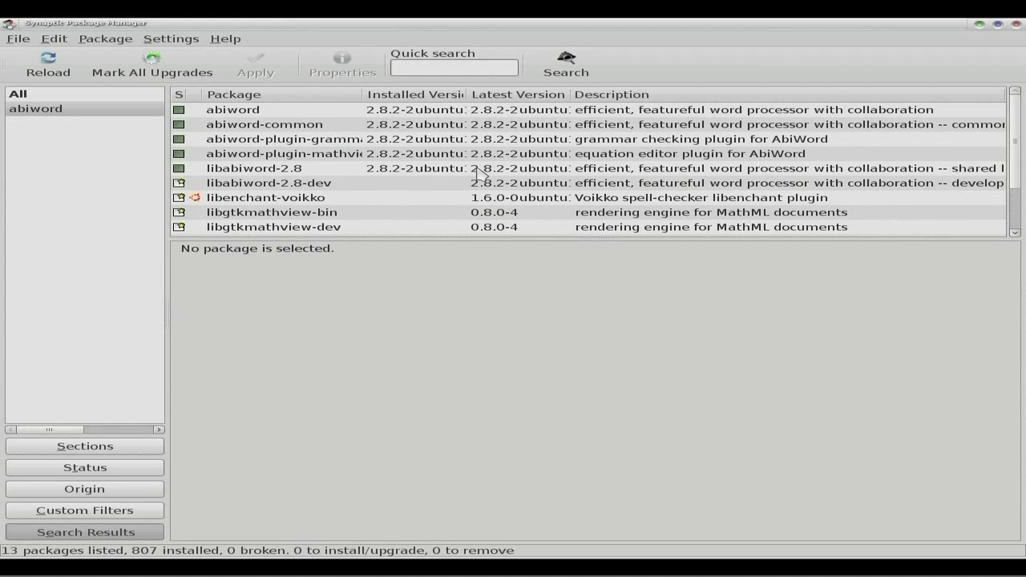